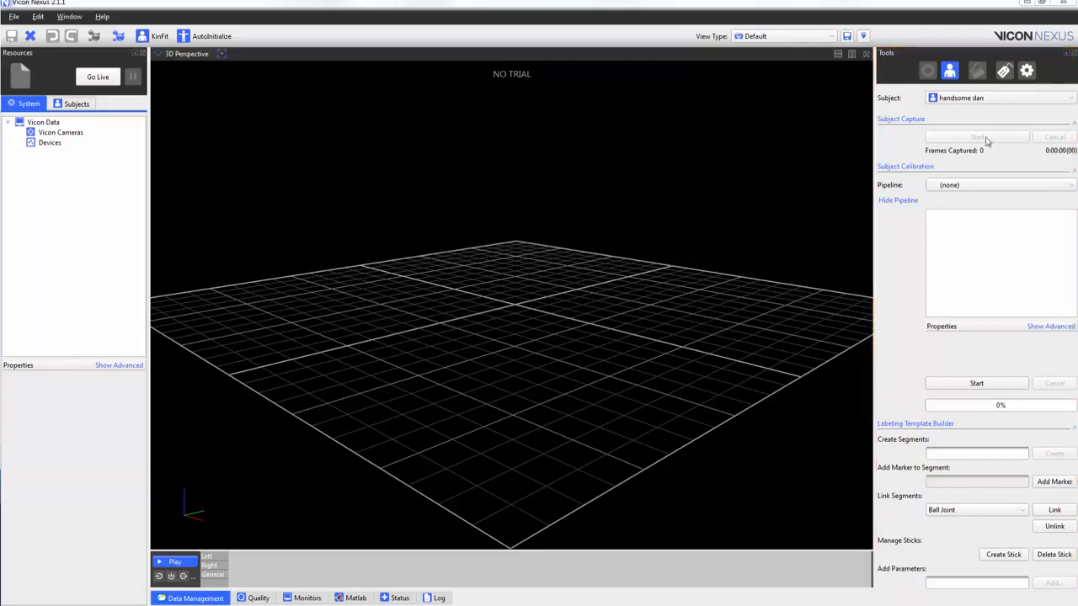
Add a Fill Gaps - Woltring operation to the current pipeline and run it on the Walking 1 trial.
left_click(1031, 72)
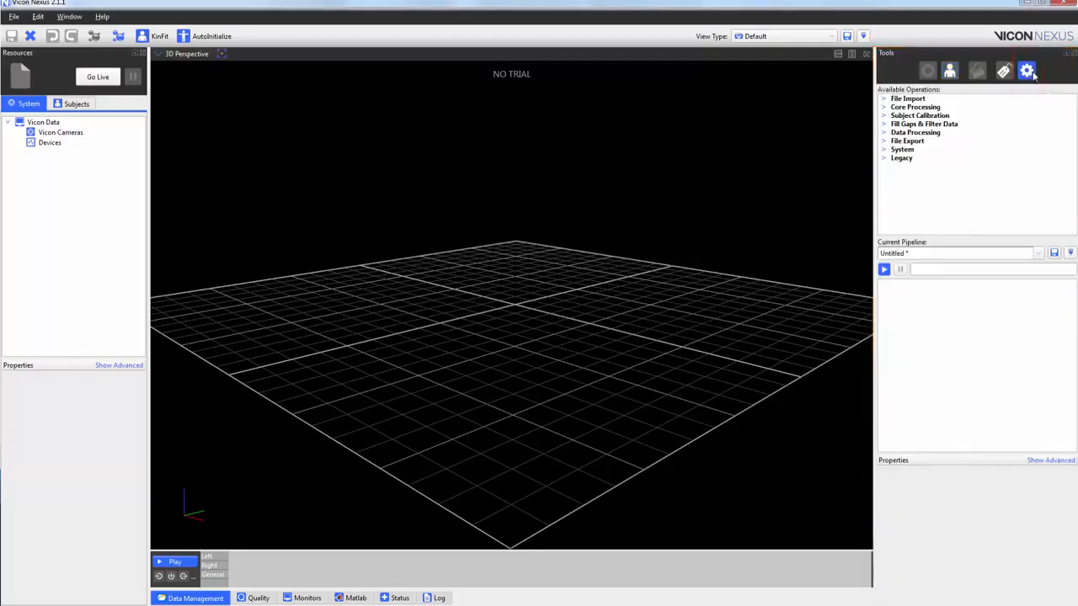
left_click(883, 124)
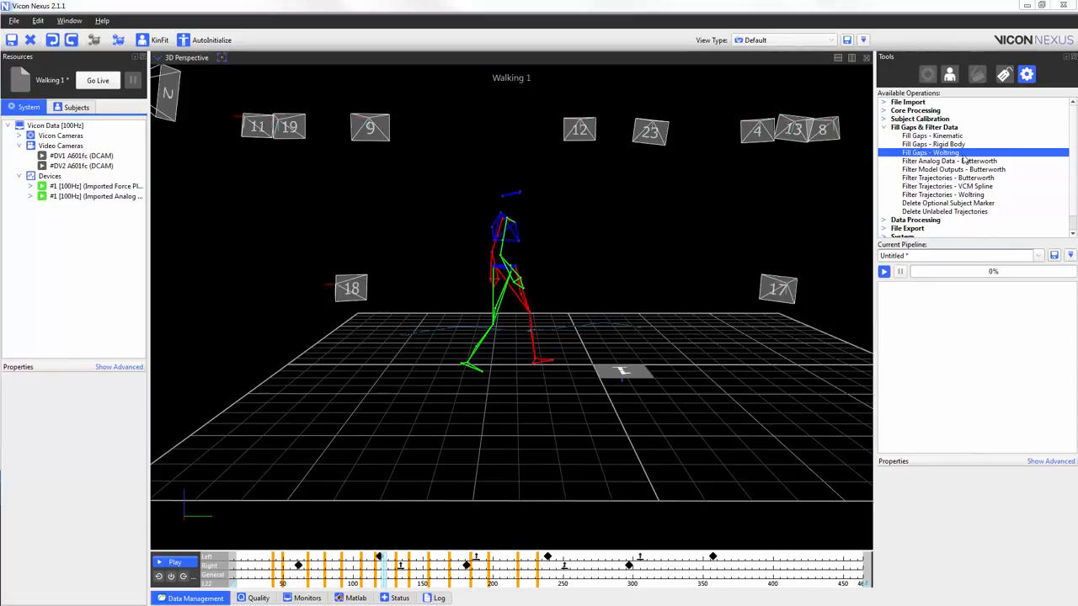
left_click(964, 154)
left_click_drag(964, 153, 962, 291)
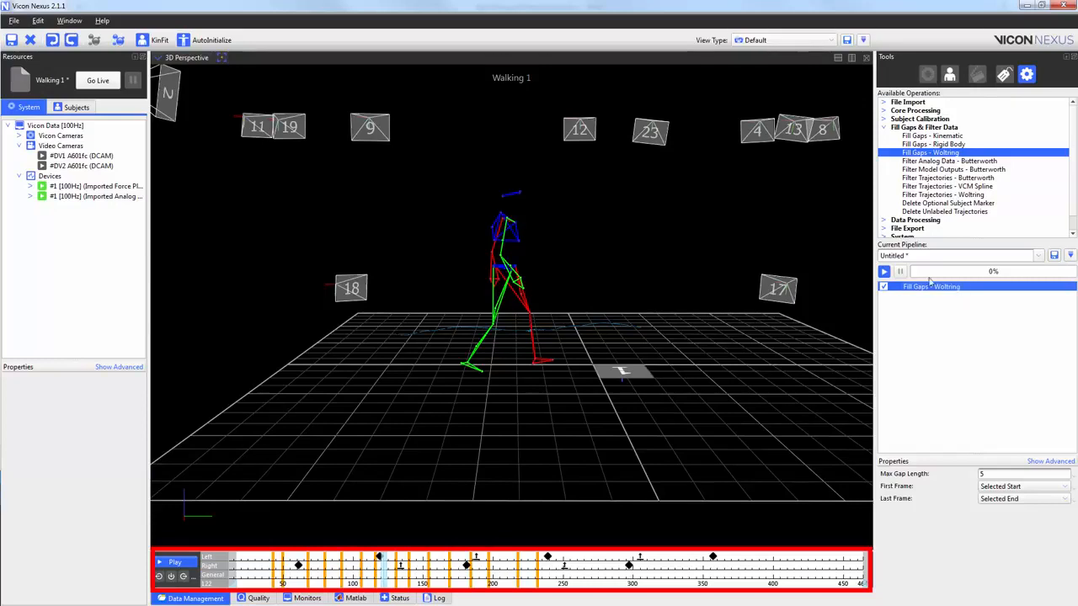
left_click(884, 272)
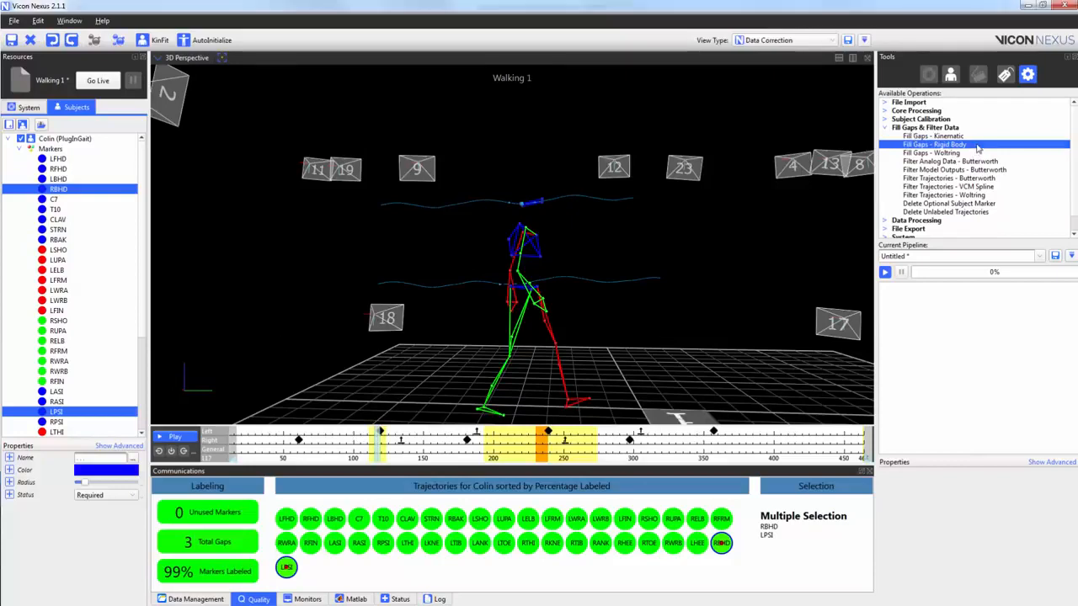
Add two Fill Gaps - Rigid Body operations to the pipeline and rename them Head and Pelvis.
double_click(978, 148)
double_click(978, 148)
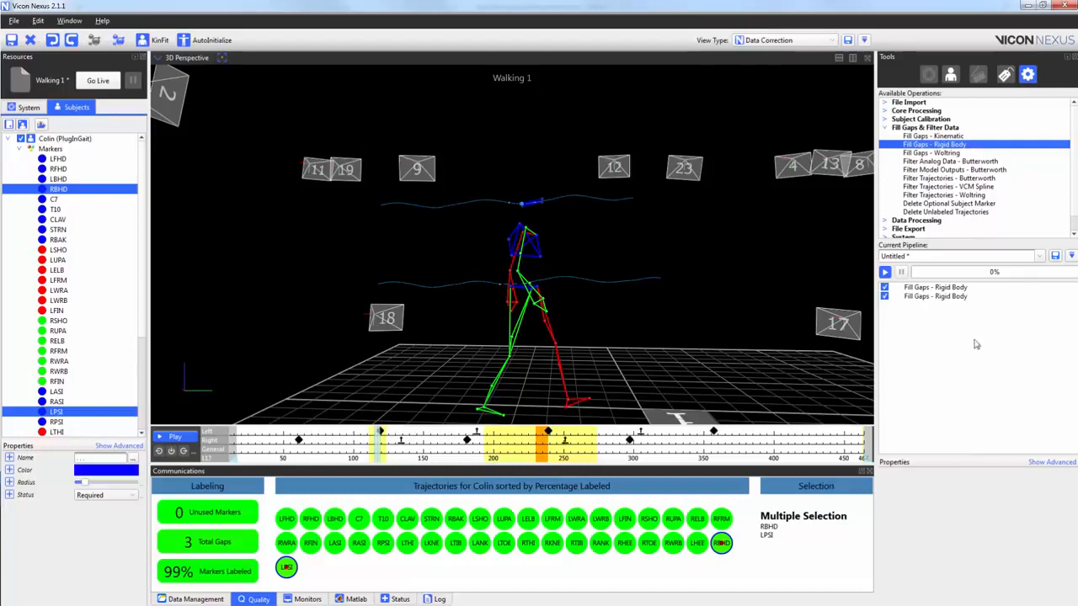
left_click(917, 291)
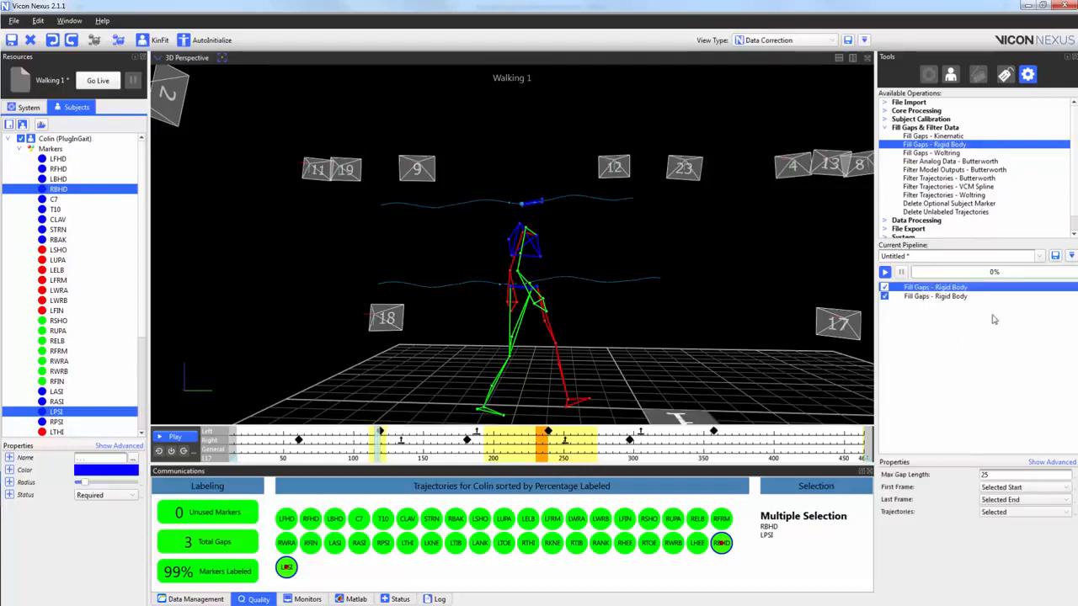
double_click(963, 288)
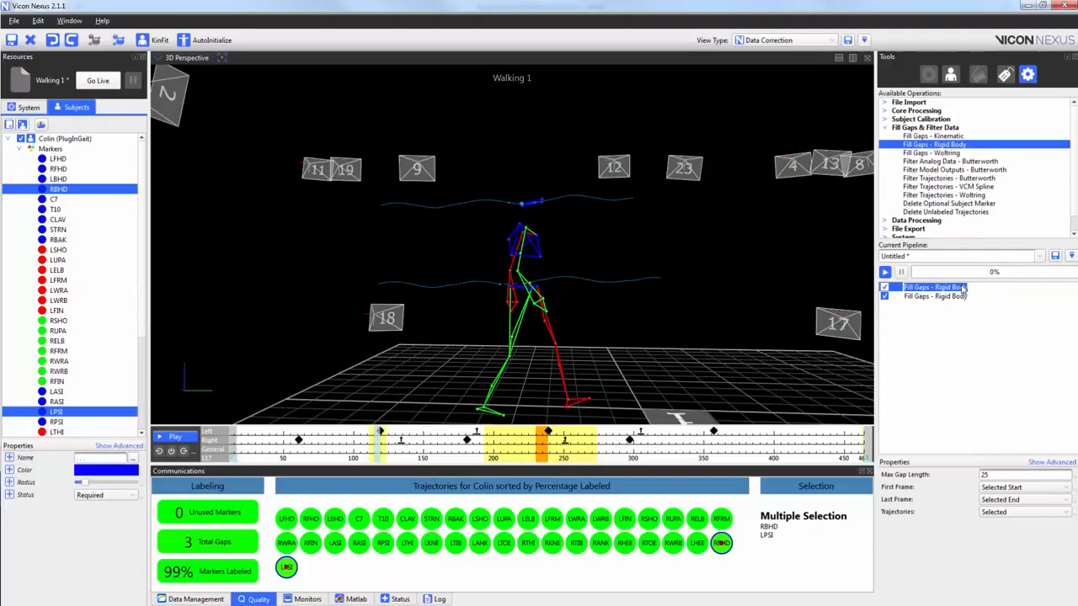
type("Head")
left_click(969, 404)
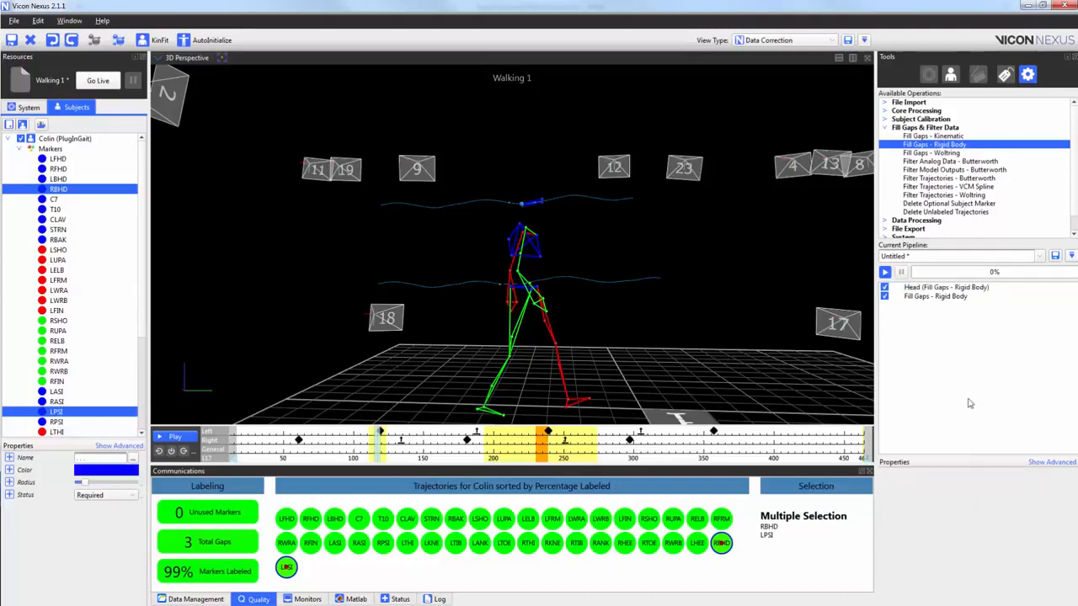
left_click(940, 297)
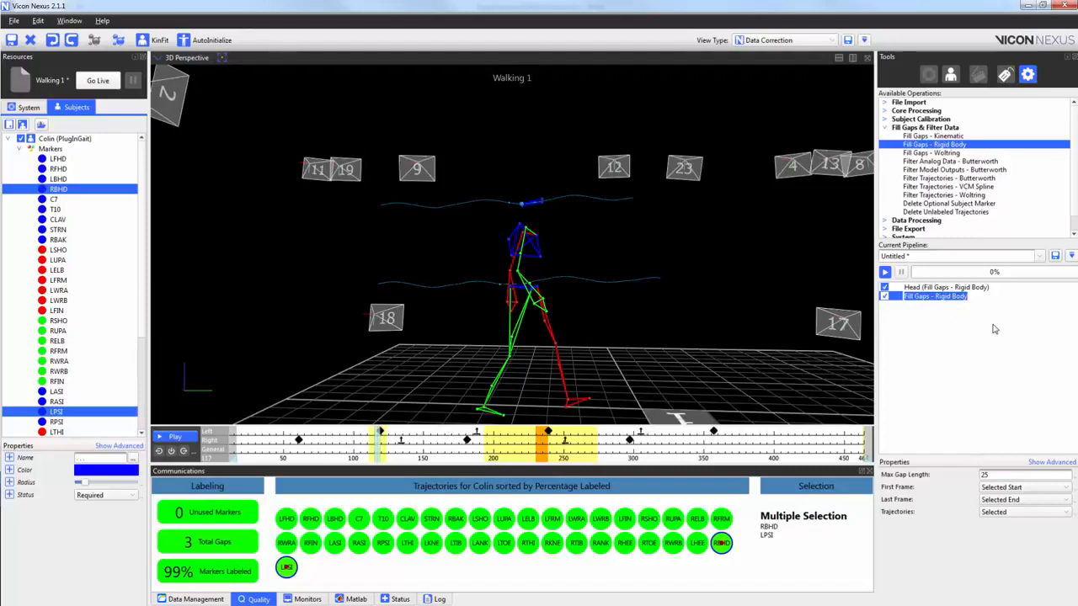
type("Pelvis")
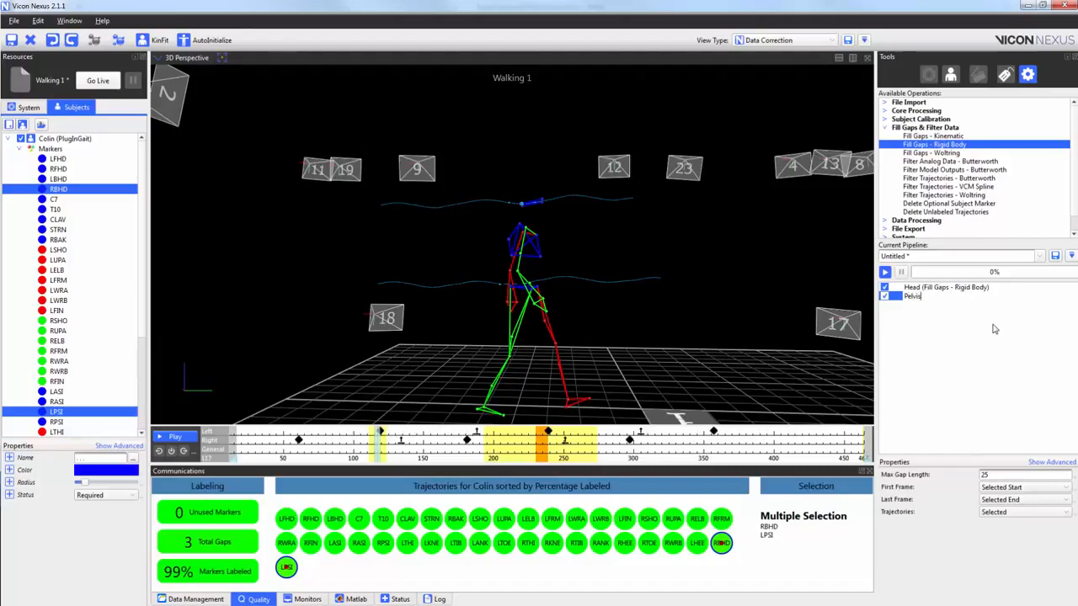
left_click(981, 335)
Set the Max Gap Length to 50 for both the Head and Pelvis rigid body operations.
left_click(970, 291)
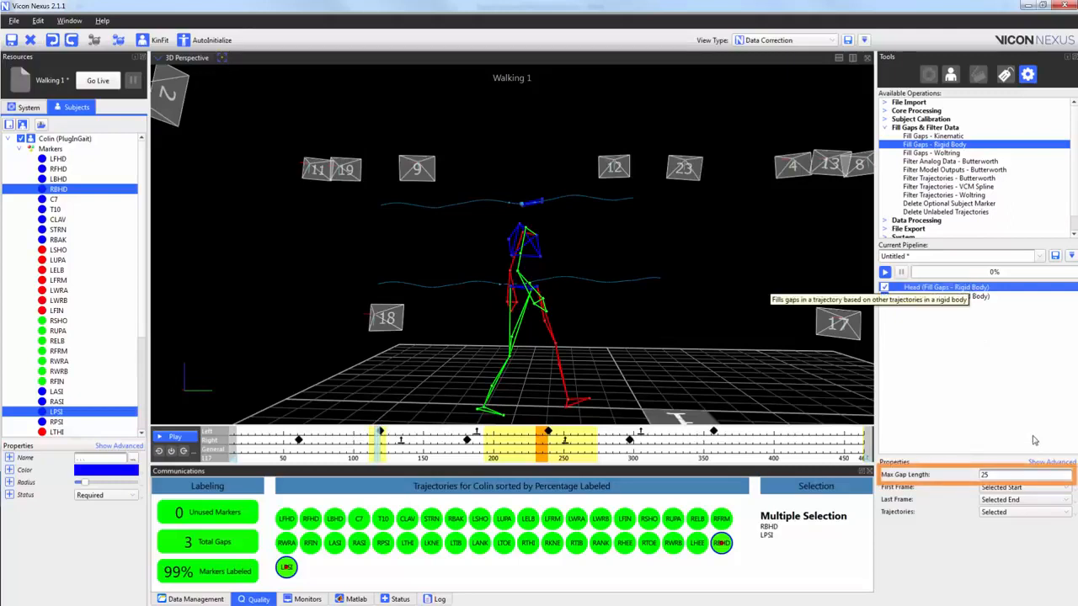
double_click(1013, 476)
type("50")
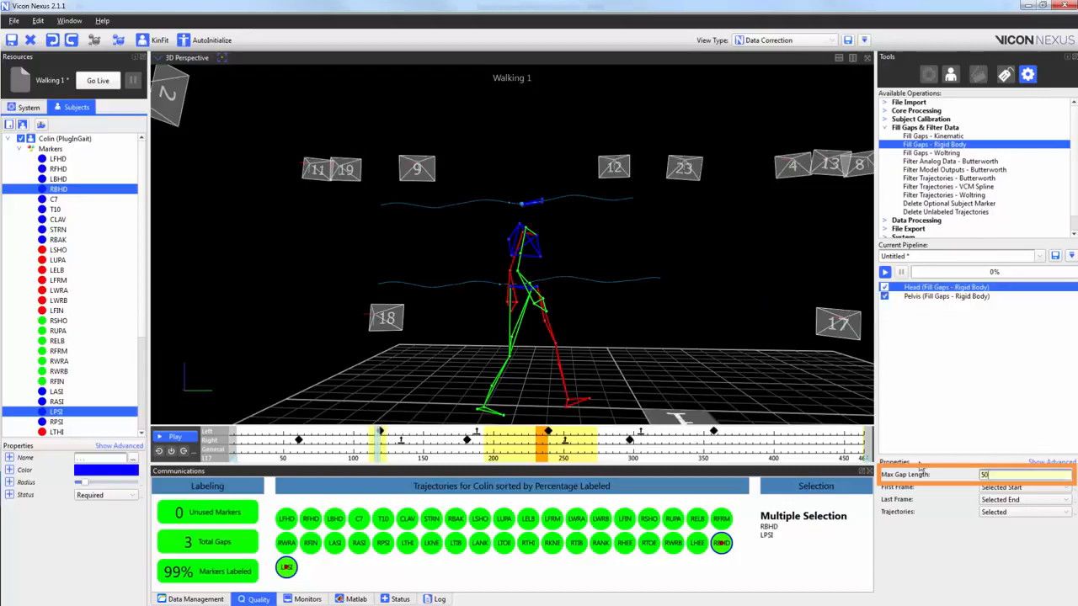
left_click(990, 297)
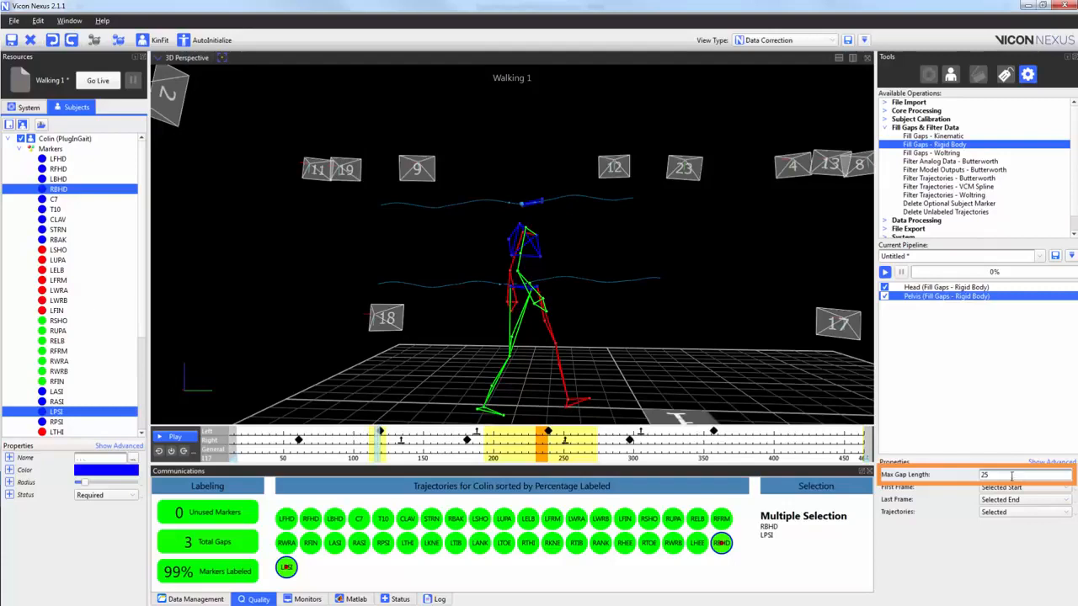
double_click(1013, 476)
type("50")
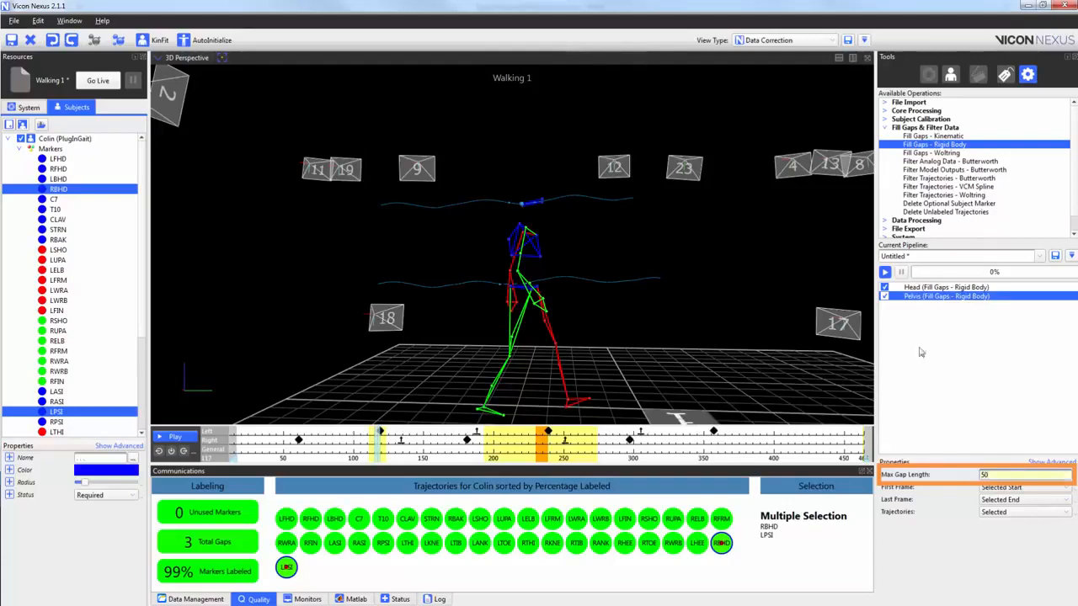
Assign the markers LFHD, RFHD, LBHD and RBHD as the trajectories of the Head rigid body operation.
left_click(954, 288)
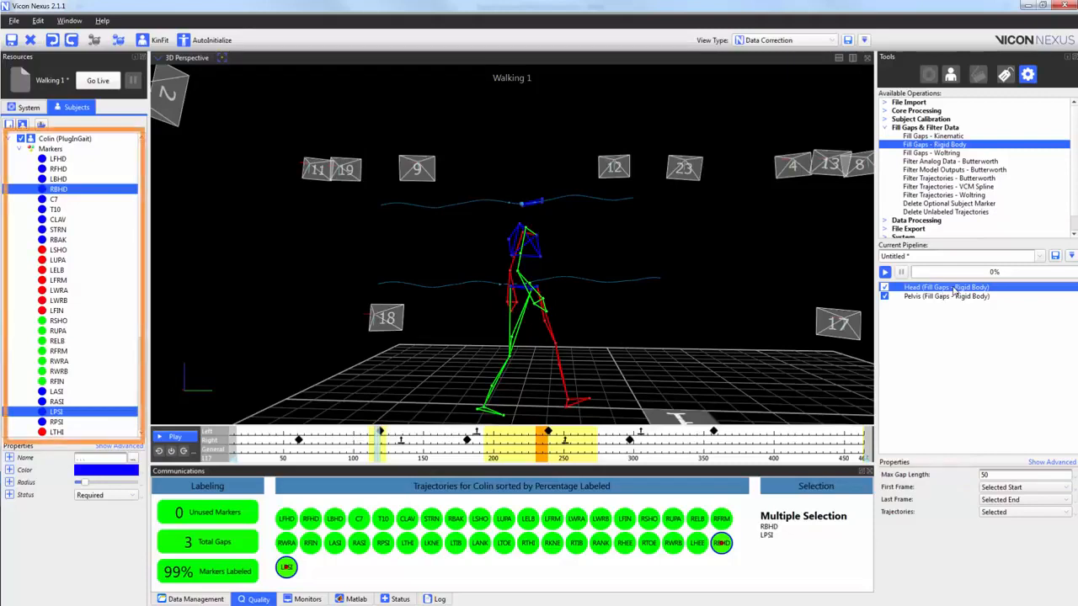
left_click_drag(699, 250, 791, 263)
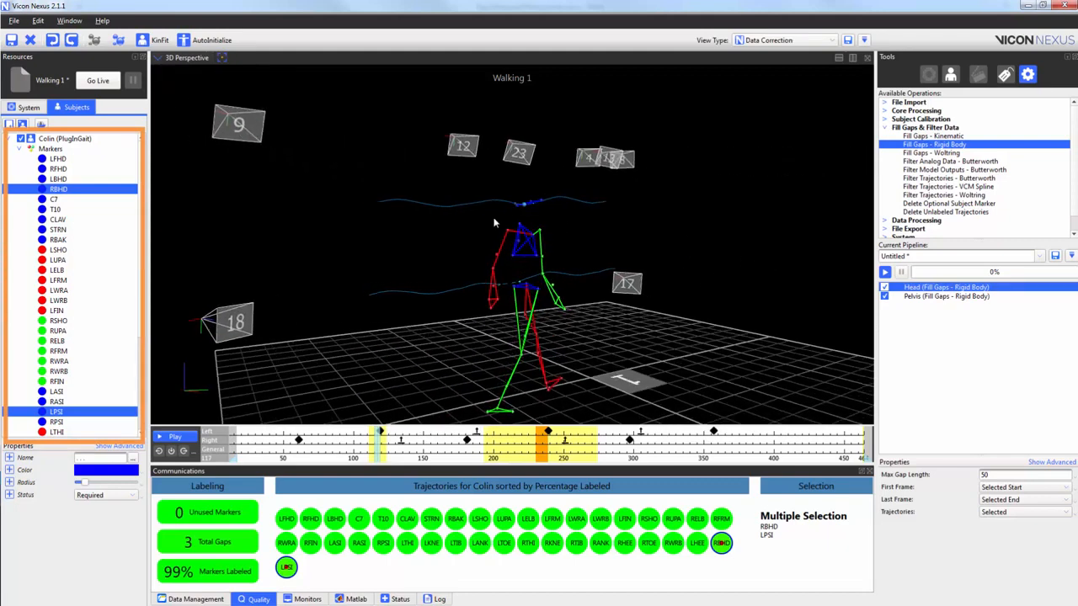
left_click(68, 161)
left_click(74, 170, "shift")
left_click(80, 179, "shift")
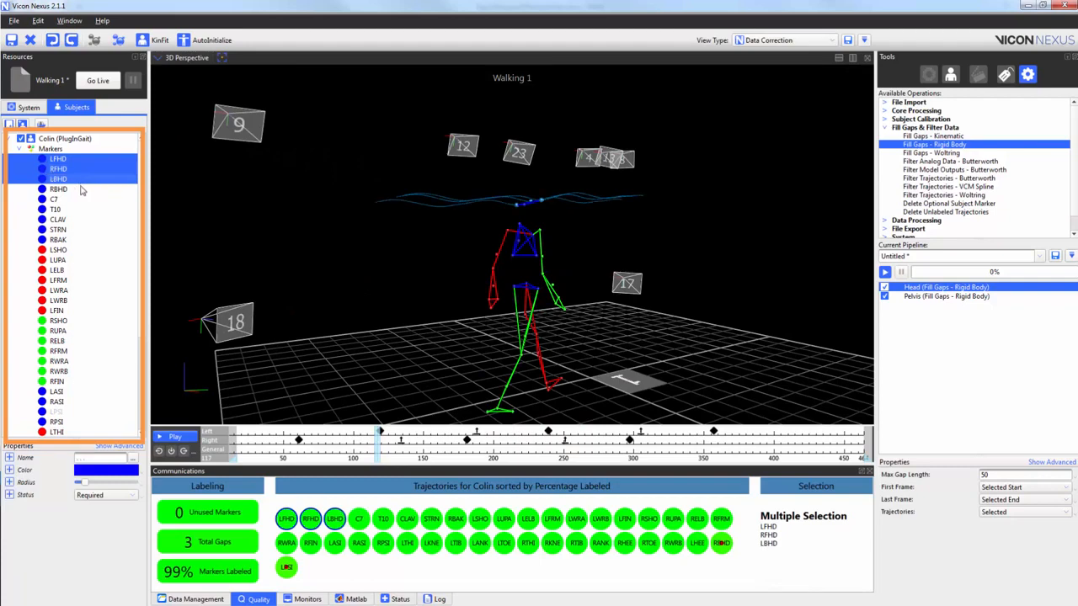
left_click(85, 189, "shift")
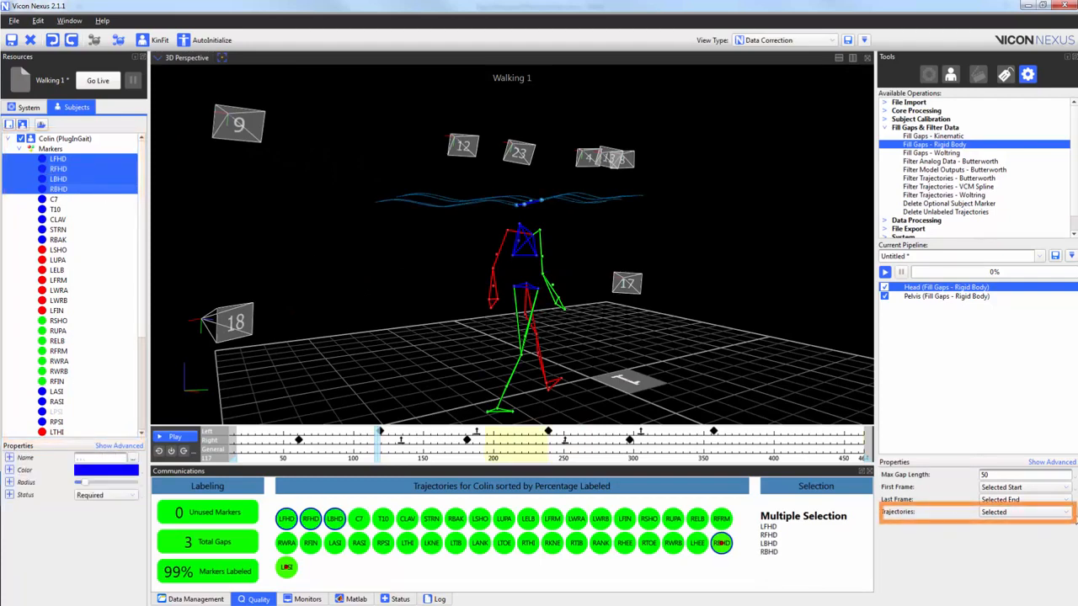
right_click(1072, 514)
left_click(1067, 539)
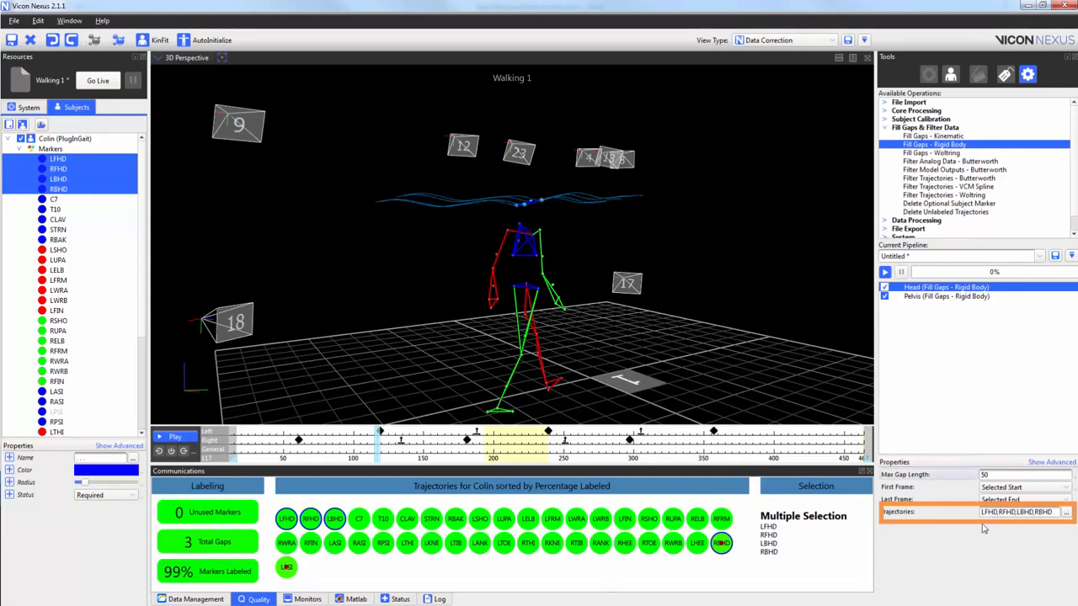
Assign the markers LASI, RASI, LPSI and RPSI as the trajectories of the Pelvis rigid body operation.
left_click(967, 298)
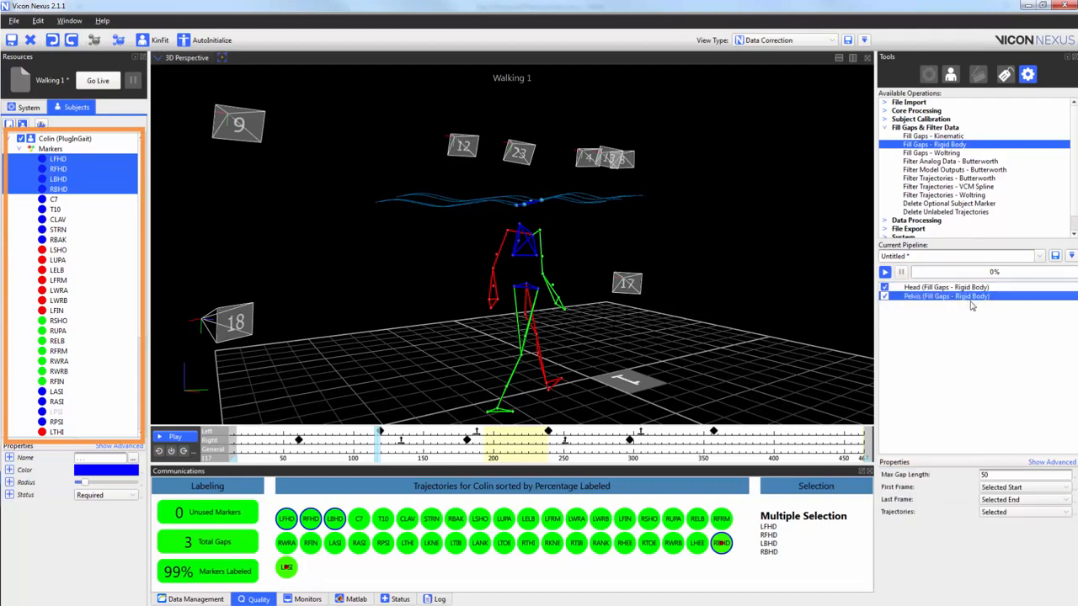
left_click_drag(52, 393, 61, 422)
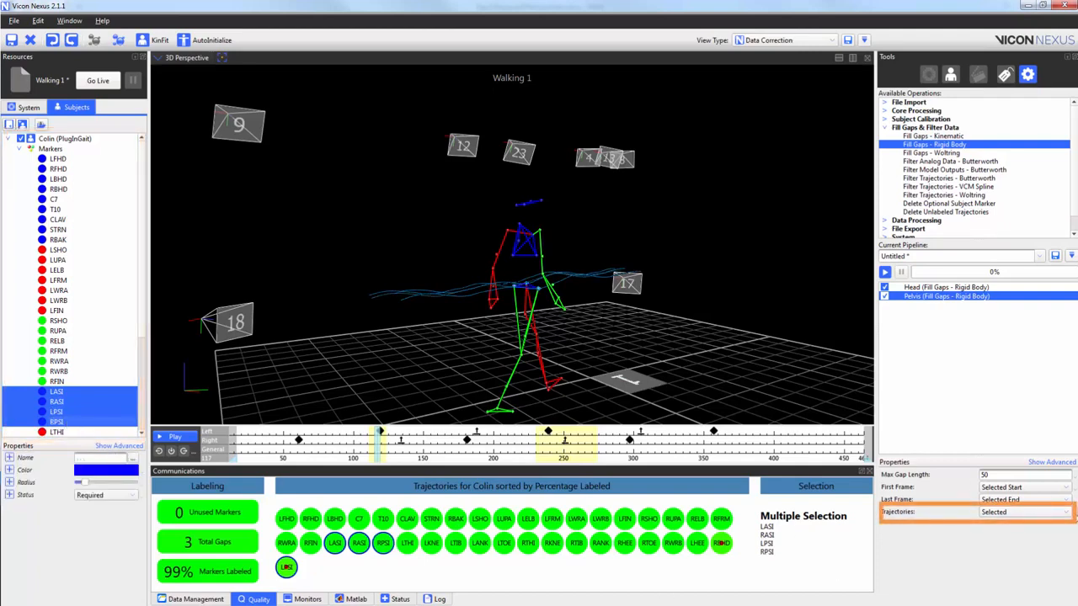
left_click(1066, 512)
left_click(1053, 539)
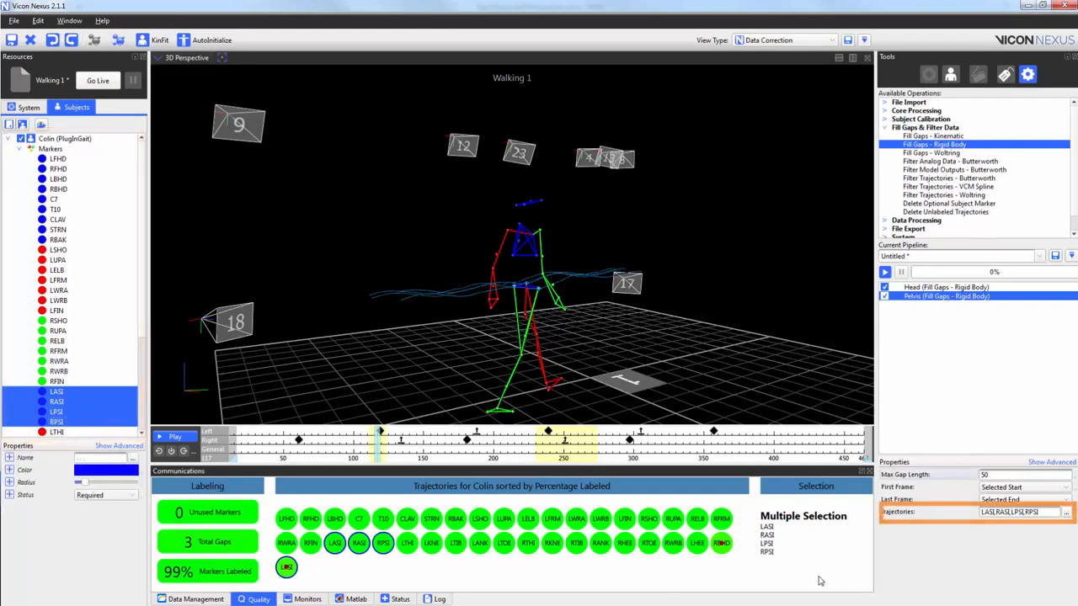
Select the RBHD and LPSI trajectories for viewing and run the Head and Pelvis gap-filling pipeline.
left_click(725, 543)
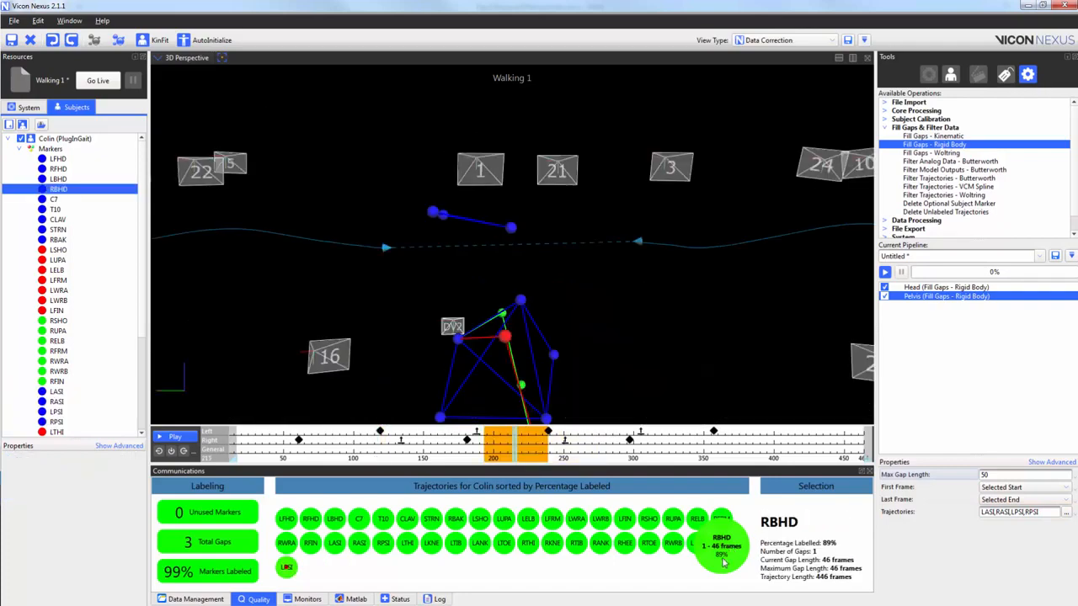
left_click(286, 567, "ctrl")
right_click_drag(735, 259, 728, 336)
left_click_drag(729, 336, 412, 372)
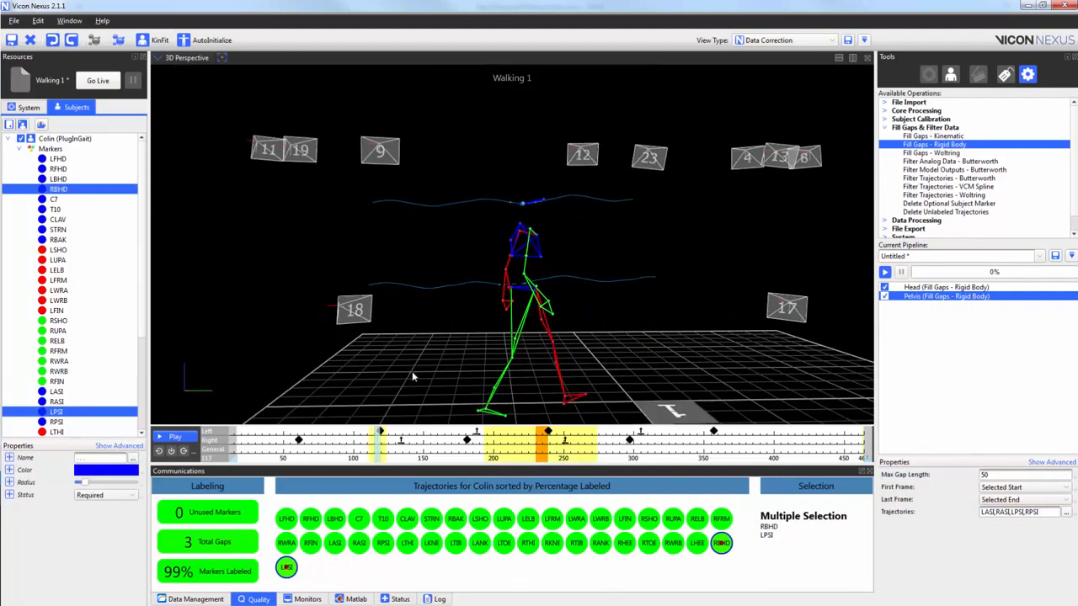
left_click(885, 272)
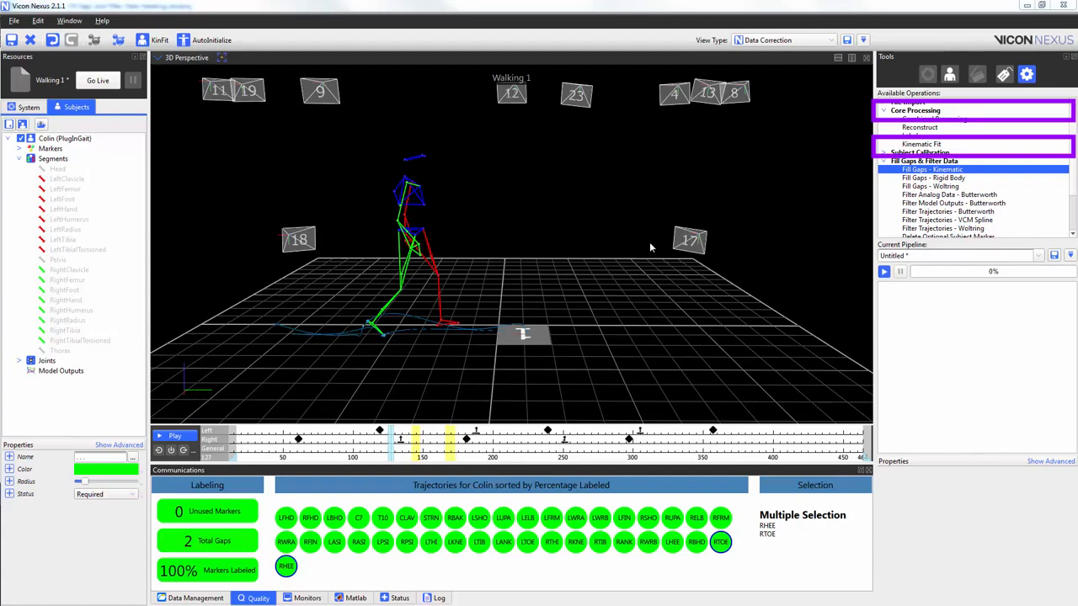
Add Kinematic Fit and Fill Gaps - Kinematic operations to the pipeline, renaming the gap-filling one Right Foot.
left_click(931, 145)
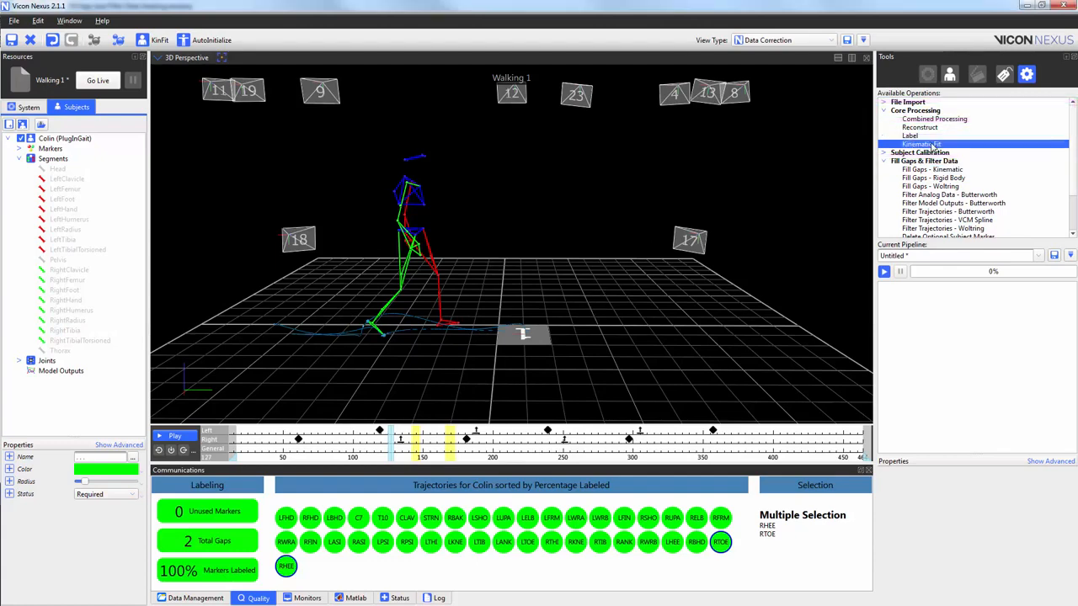
double_click(931, 145)
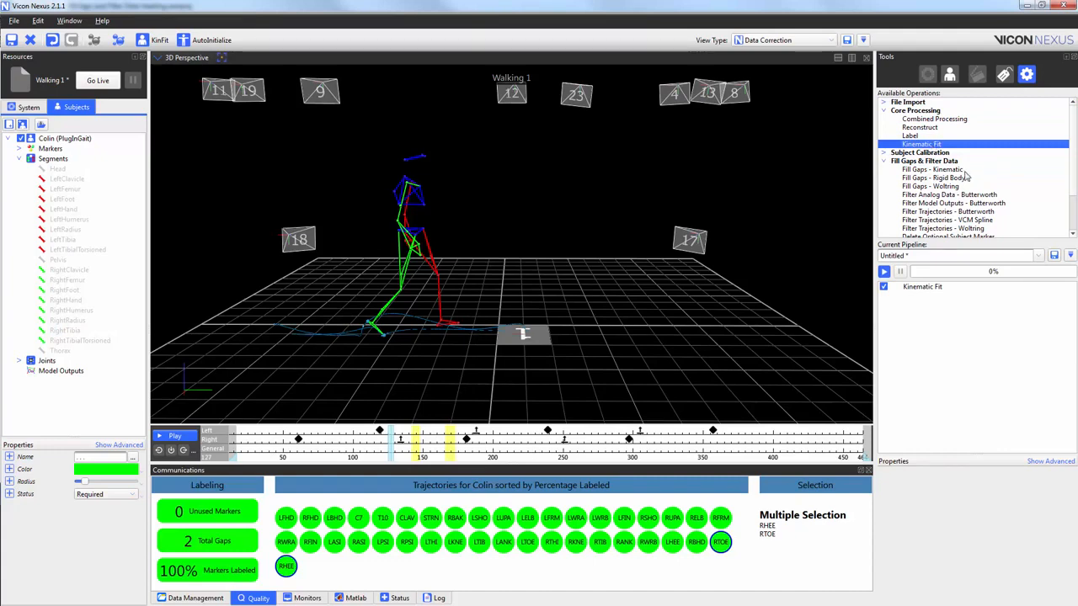
double_click(956, 171)
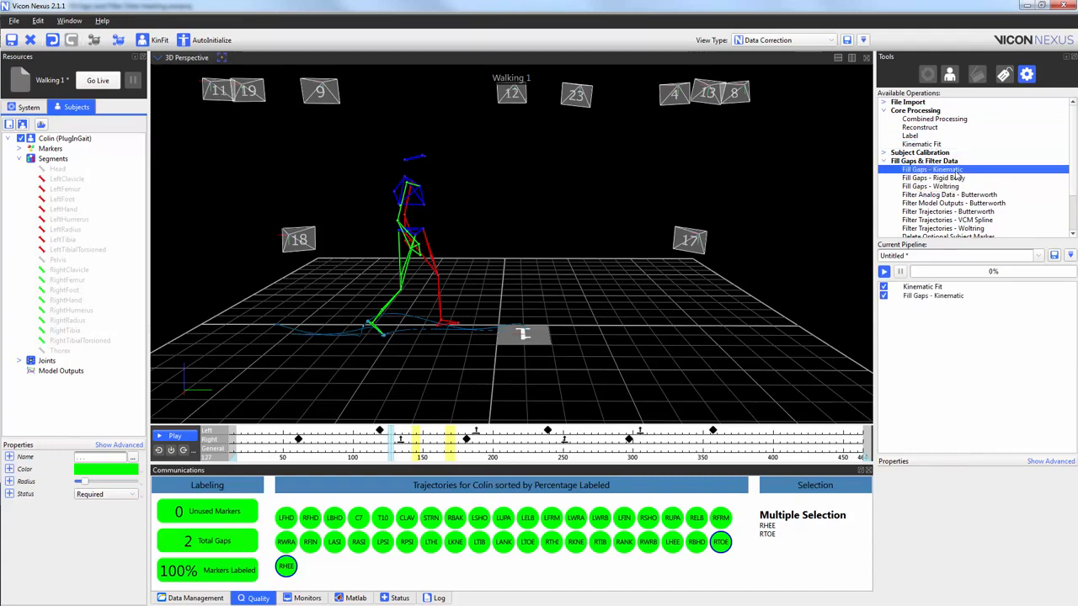
left_click(956, 297)
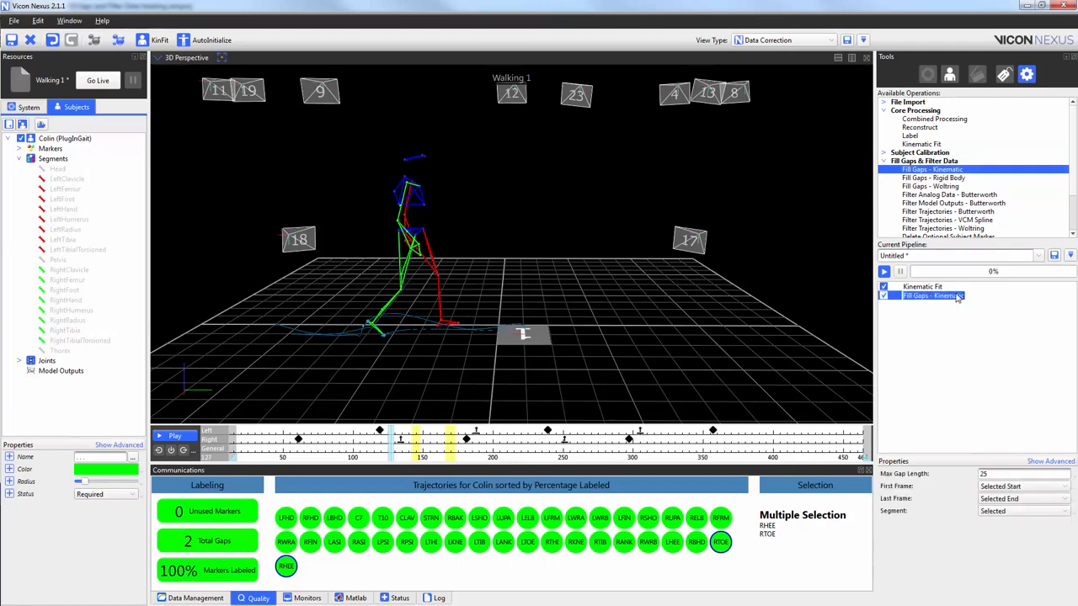
type("Right Foot")
key("Return")
left_click(957, 297)
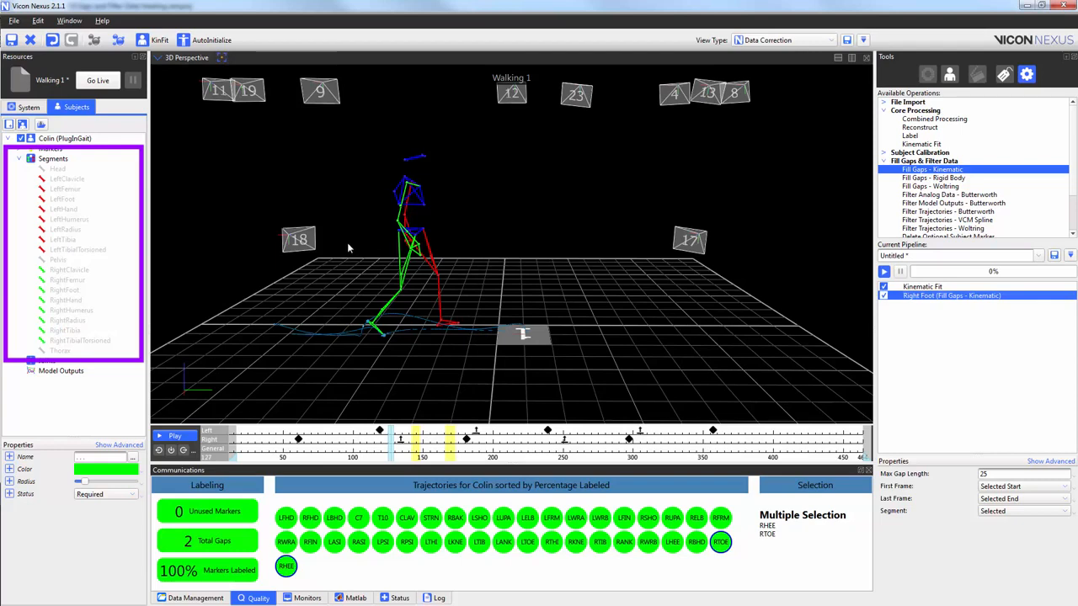
Assign the RightFoot segment to the Right Foot kinematic gap-filling operation and run the pipeline.
left_click(67, 291)
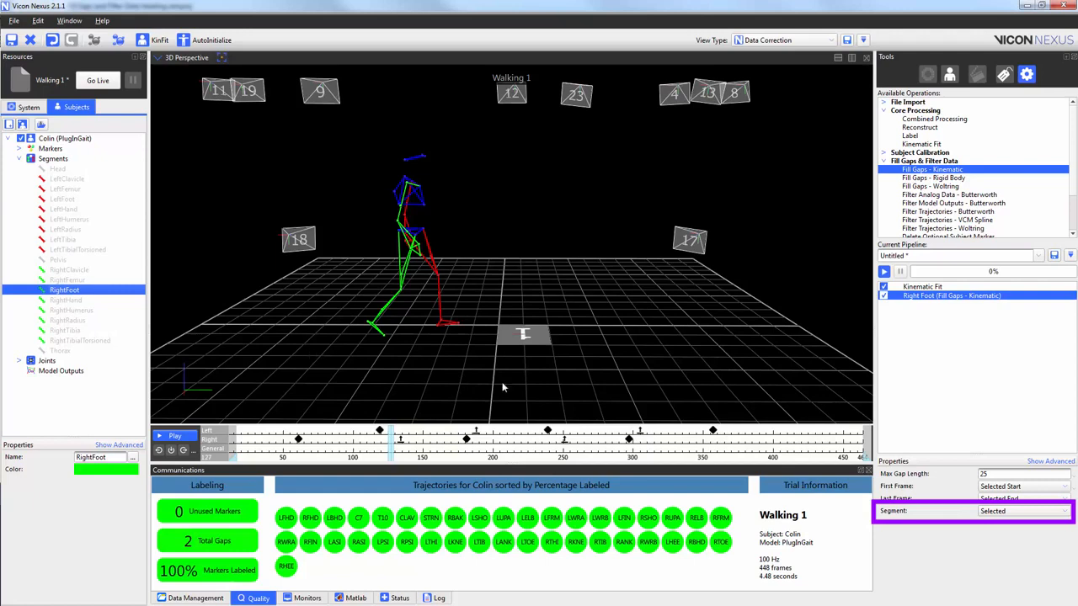
left_click(1065, 511)
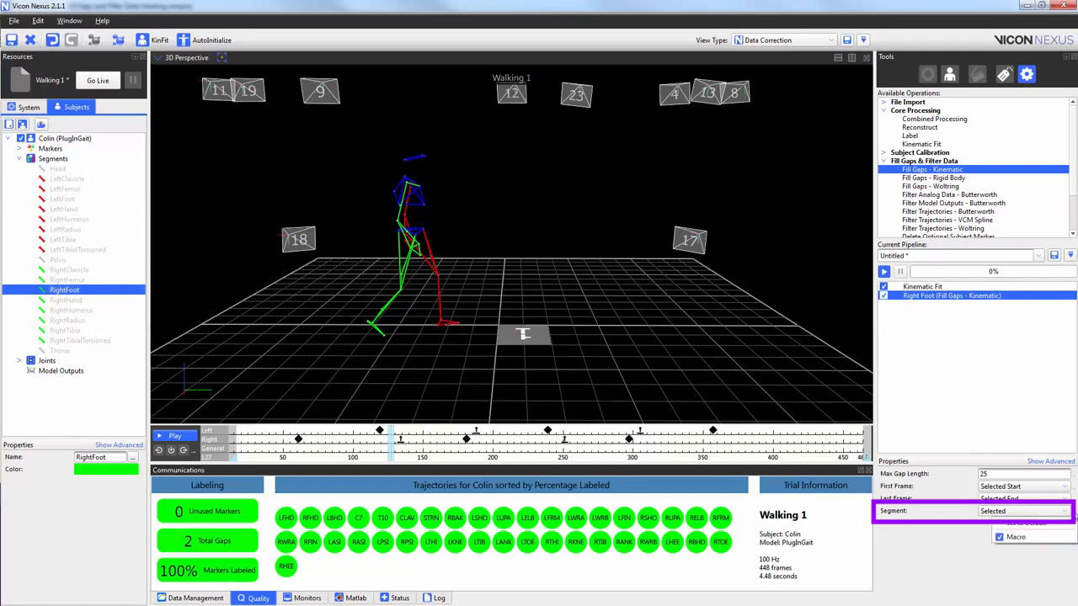
left_click(1058, 540)
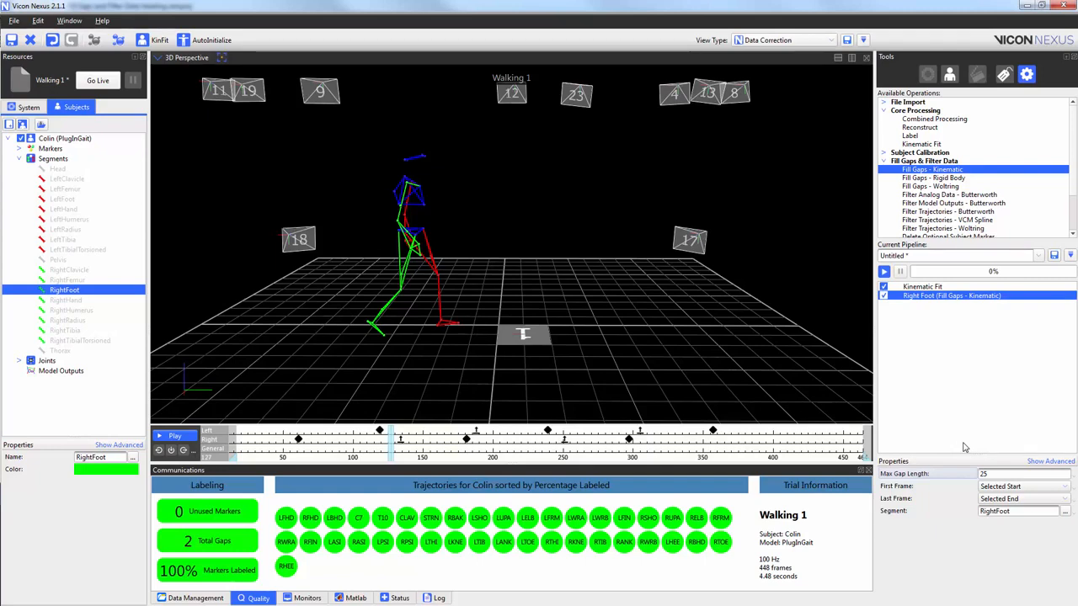
left_click(883, 272)
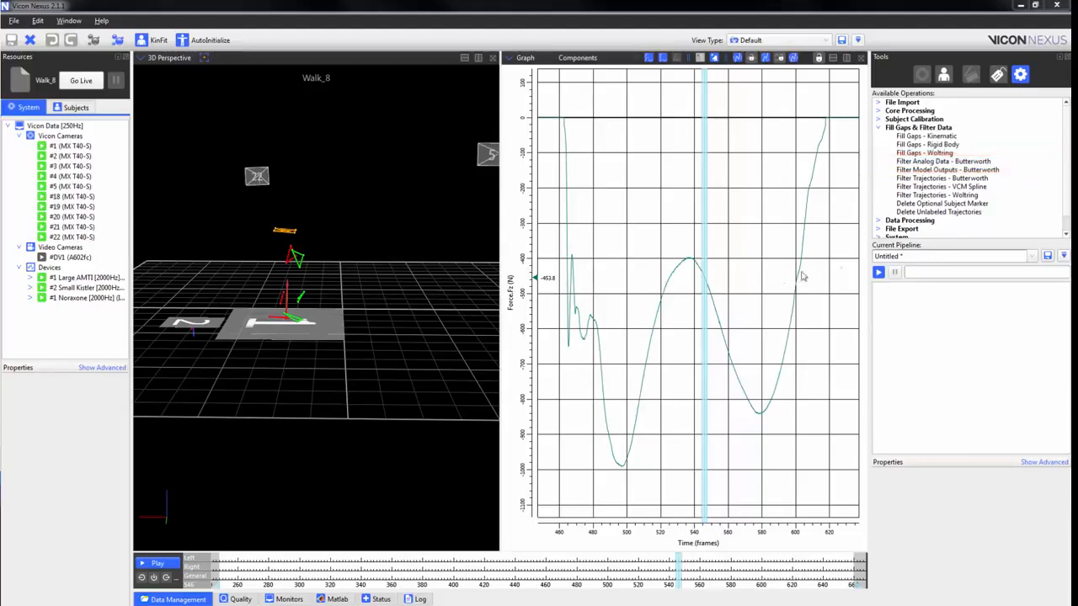
Add a Filter Analog Data - Butterworth operation to the pipeline with a 12 Hz cut-off frequency and Fourth Order (Zero Lag) filter order.
double_click(993, 161)
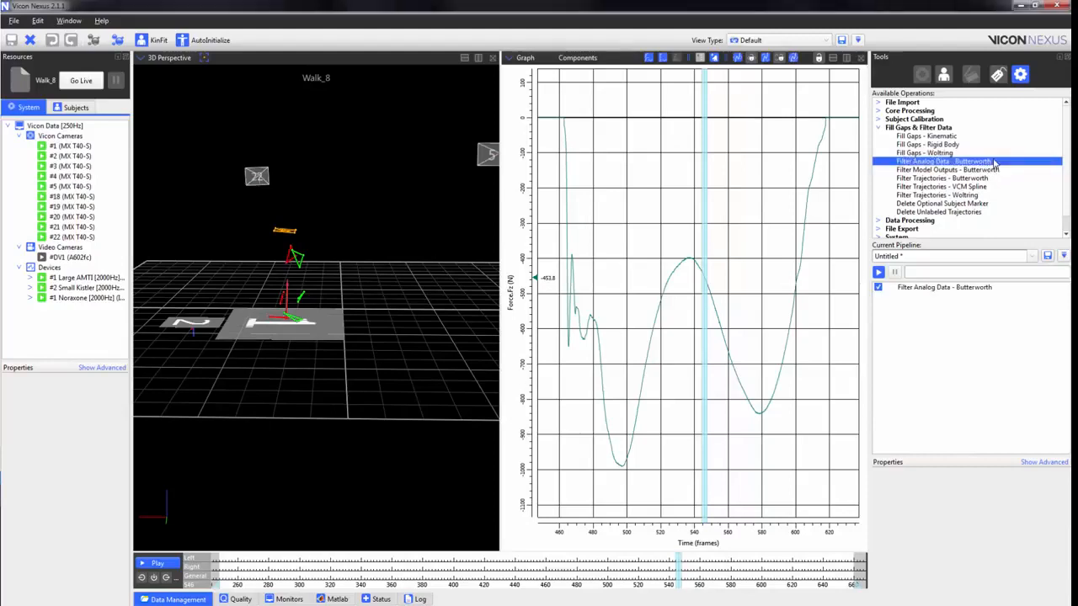
left_click(1010, 287)
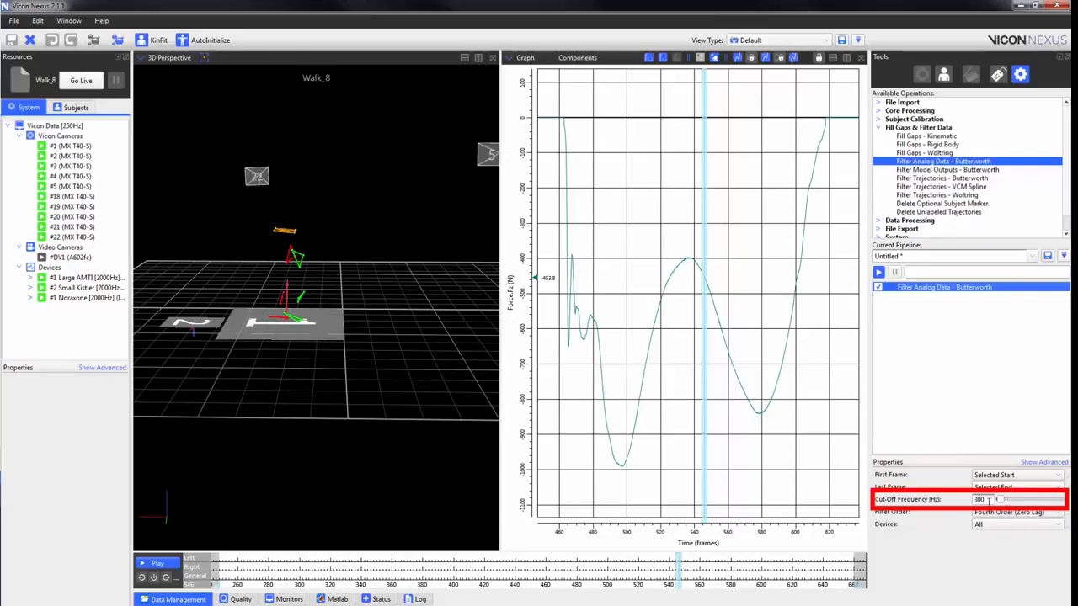
double_click(989, 500)
type("12")
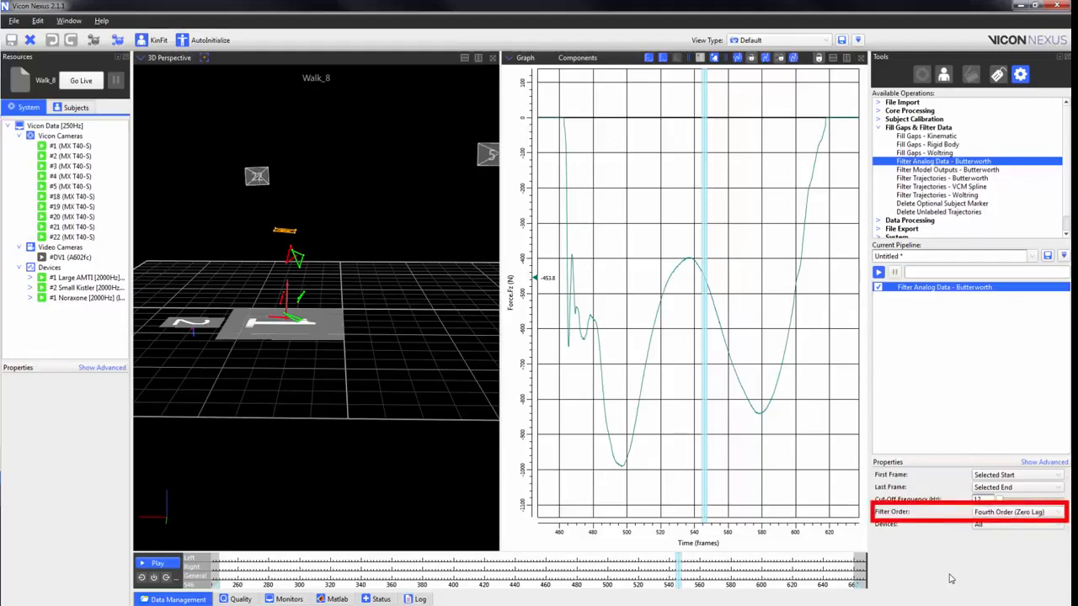
left_click(1062, 511)
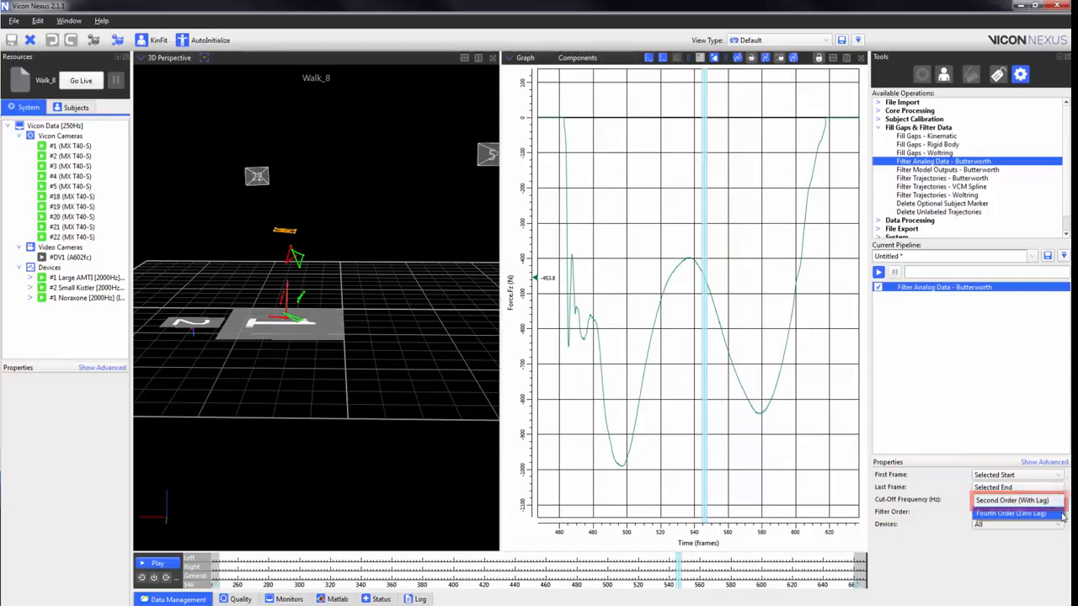
left_click(1061, 512)
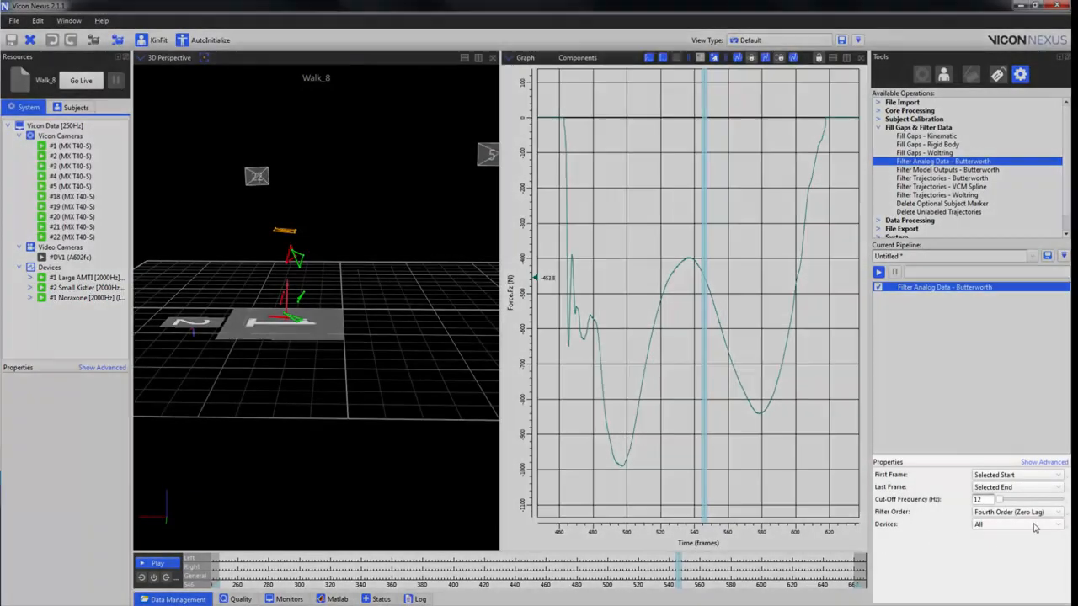
Limit the analog filter to selected devices, choosing #1 Large AMTI and #2 Small Kistler.
left_click(1035, 524)
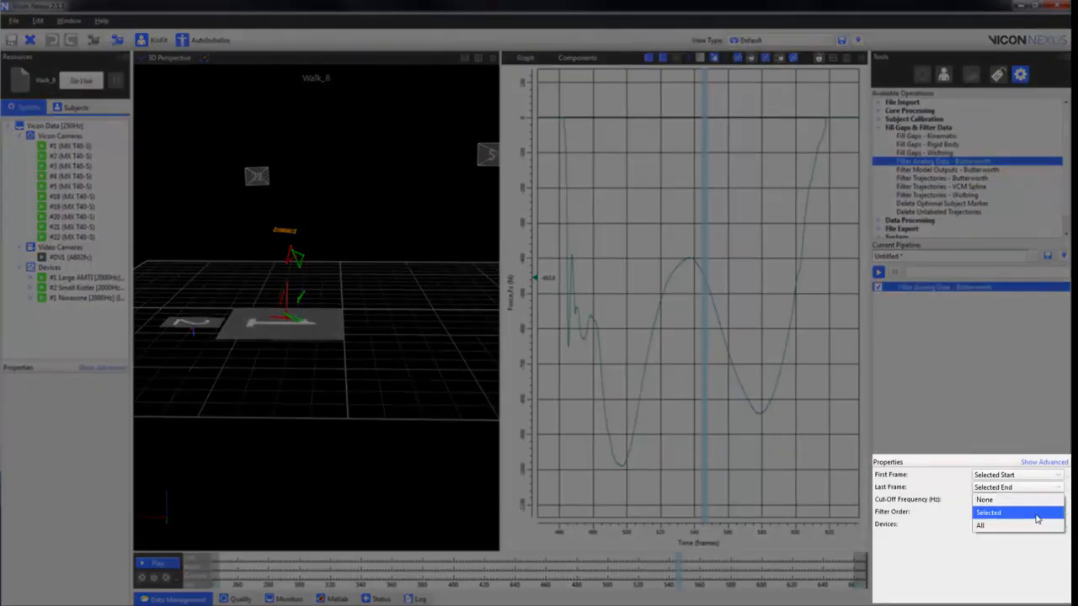
left_click(1036, 512)
right_click(1068, 524)
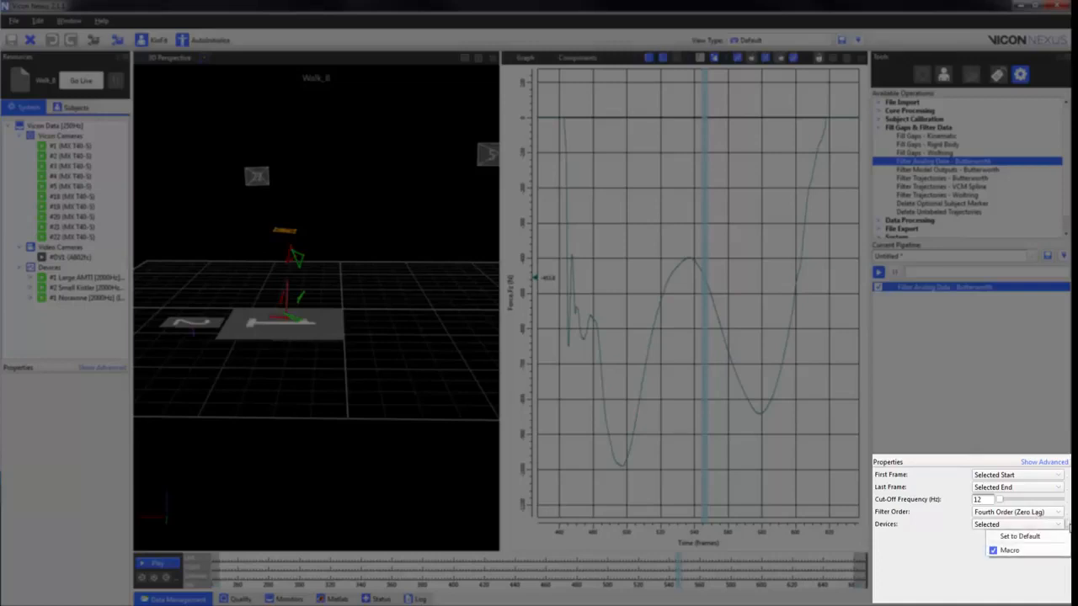
left_click(1010, 550)
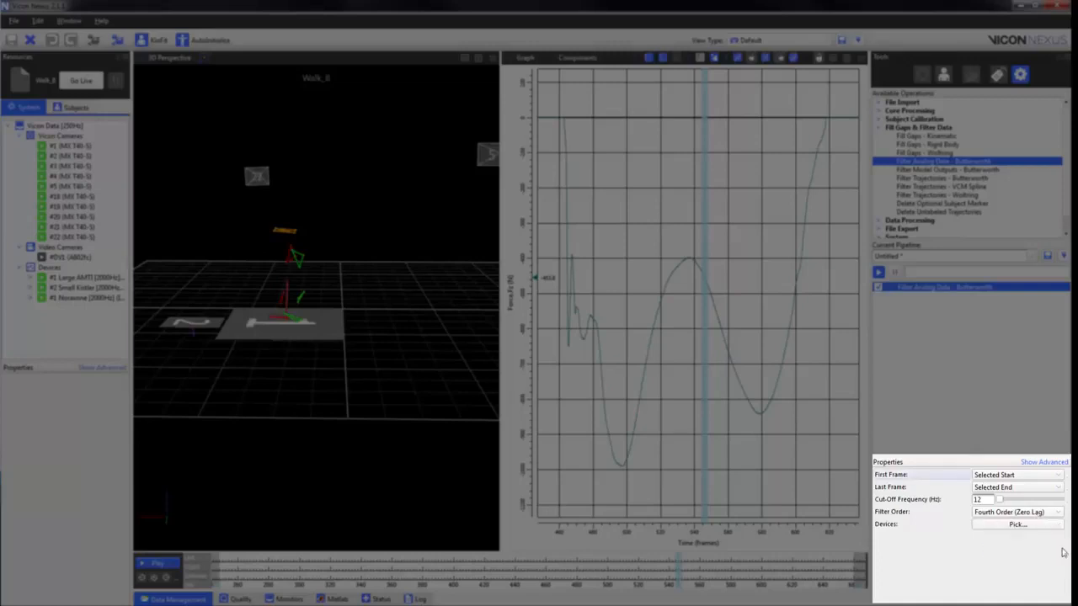
left_click(1036, 526)
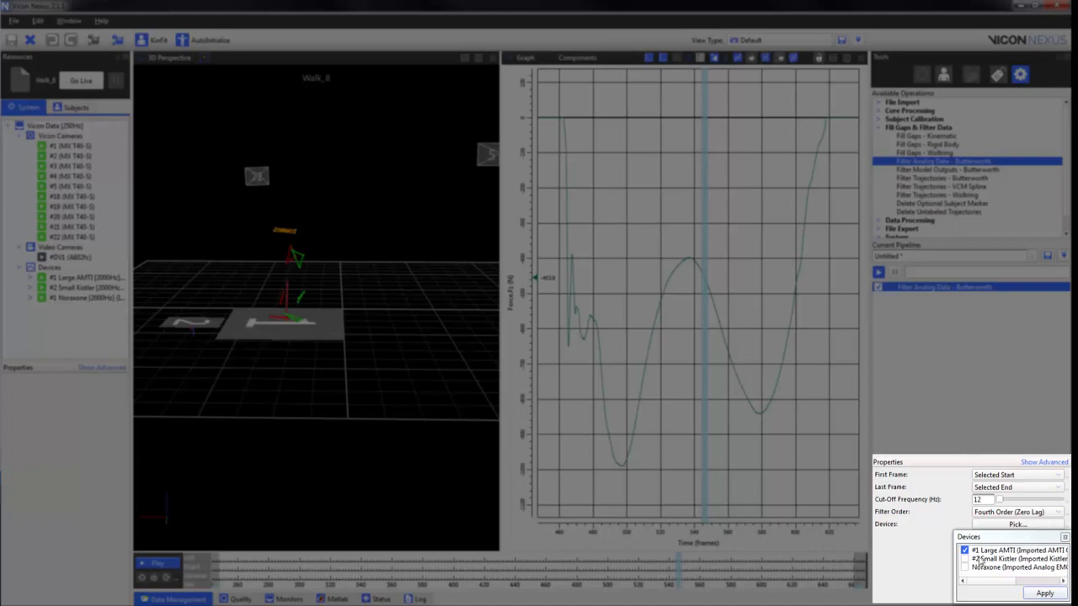
left_click(965, 560)
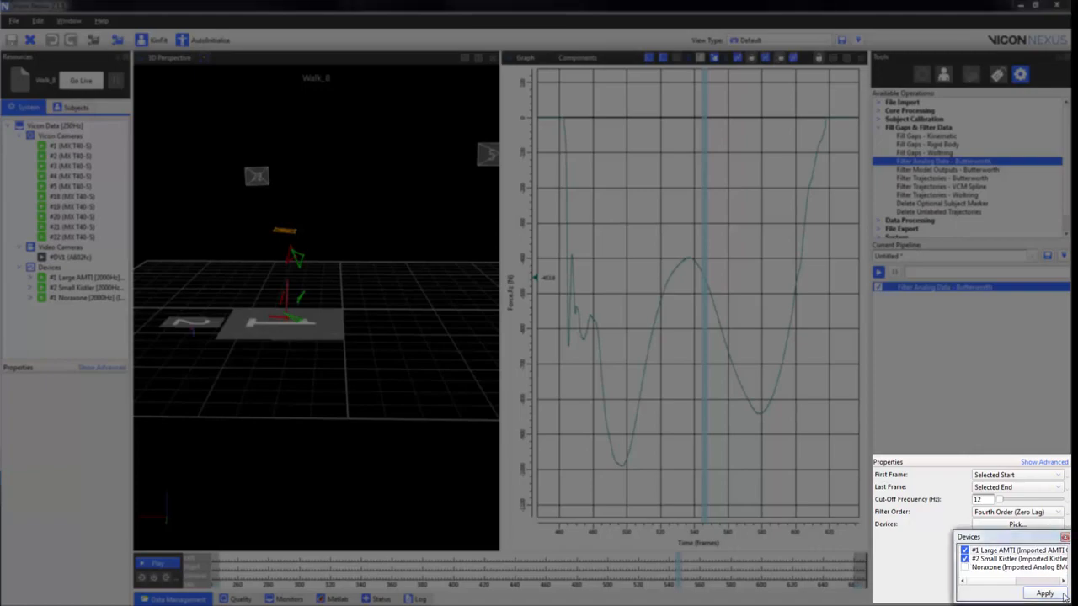
left_click(1046, 593)
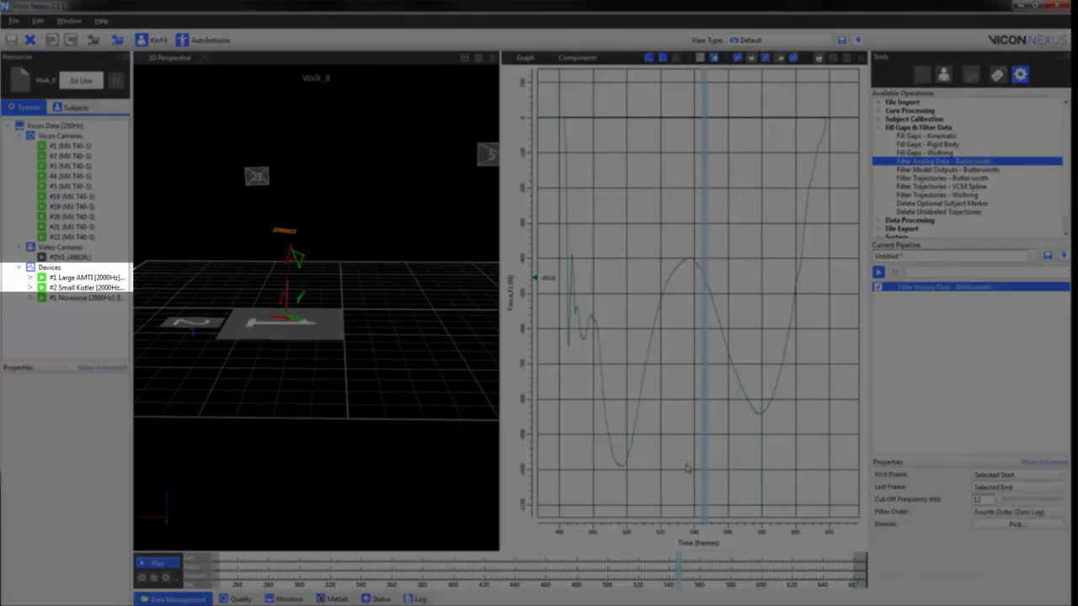
Run the pipeline to filter the force plate data.
scroll(612, 471, "up", 3)
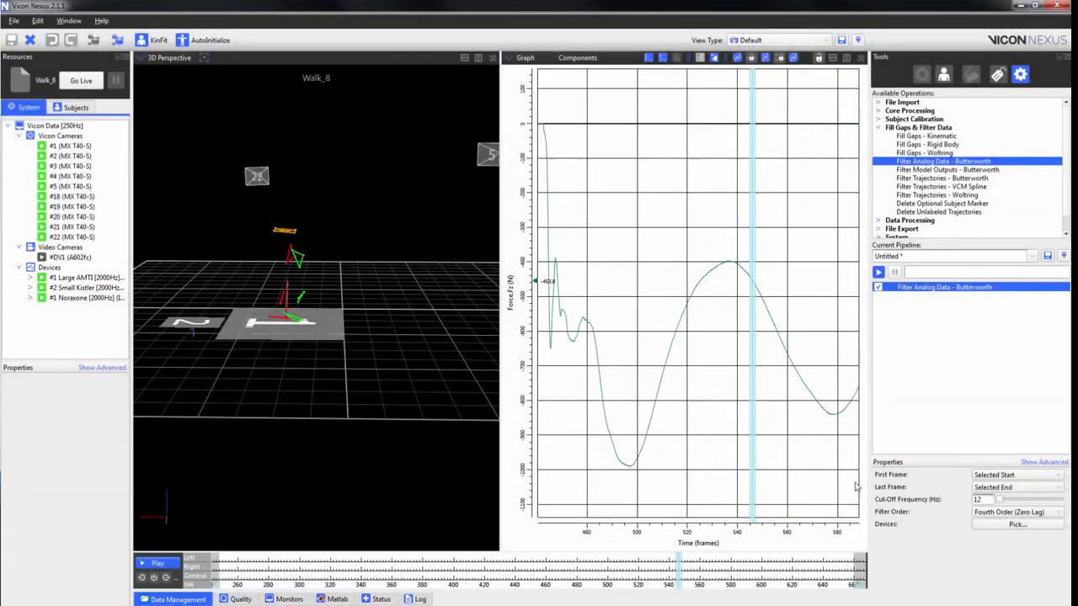
right_click_drag(609, 462, 874, 450)
right_click_drag(619, 445, 734, 448)
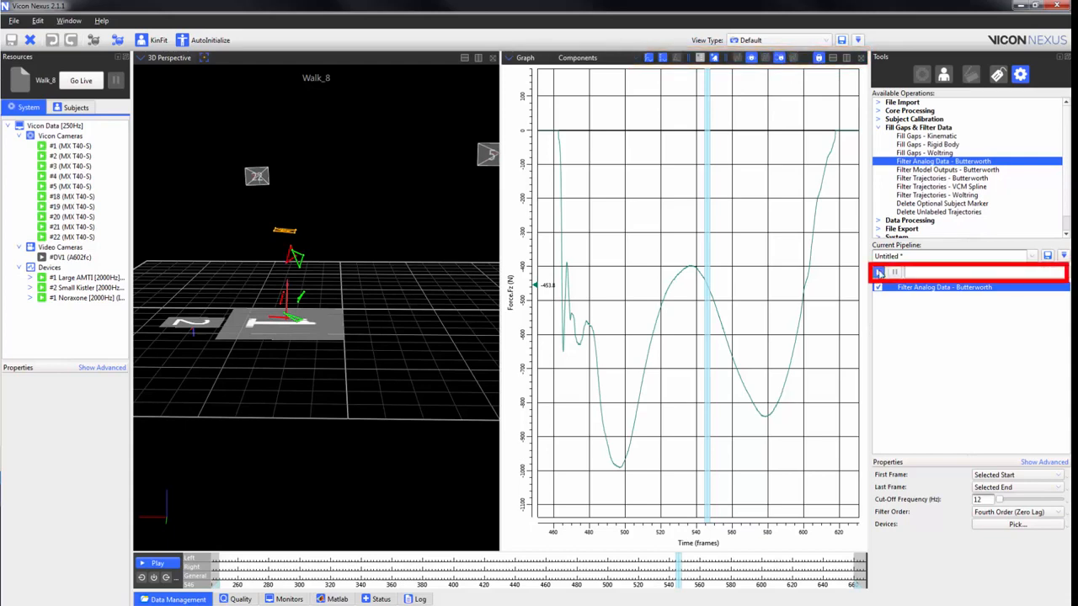
left_click(878, 274)
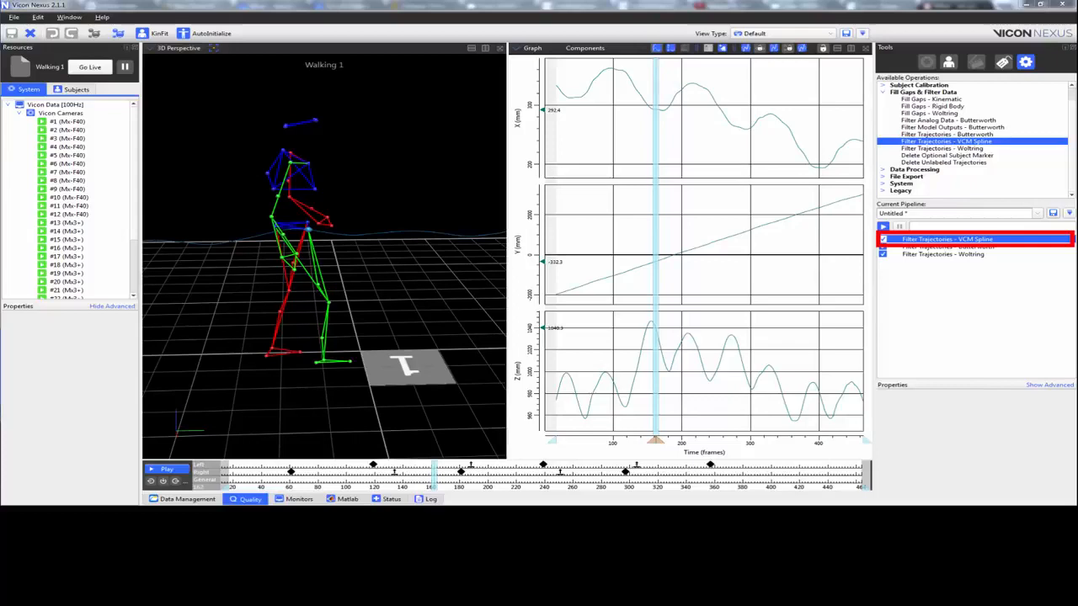
Set the filter mode of the Filter Trajectories - Woltring operation to MSE.
left_click(951, 247)
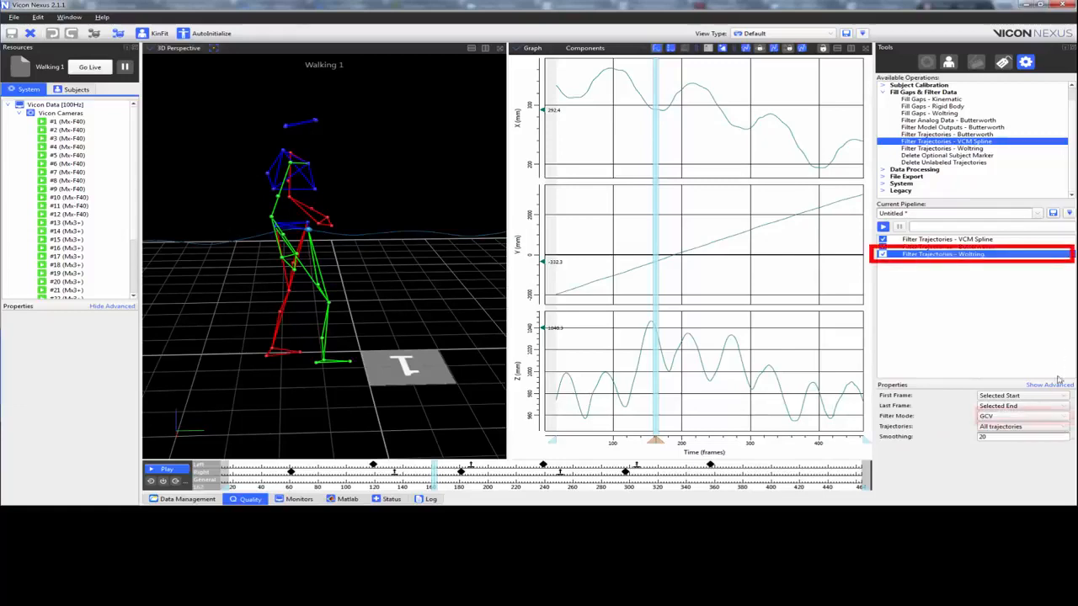
left_click(1062, 418)
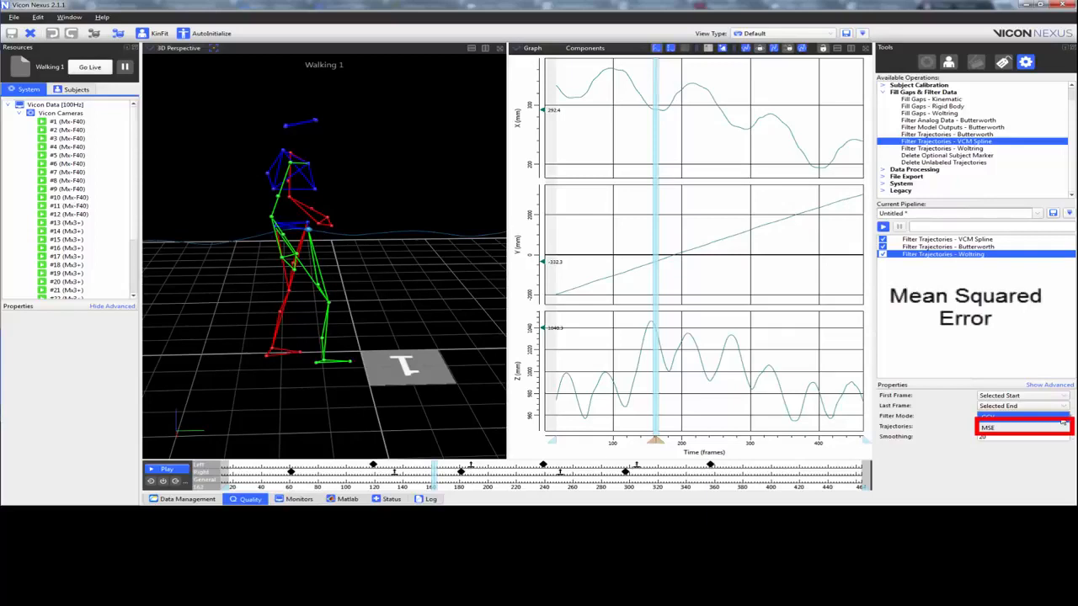
left_click(1063, 417)
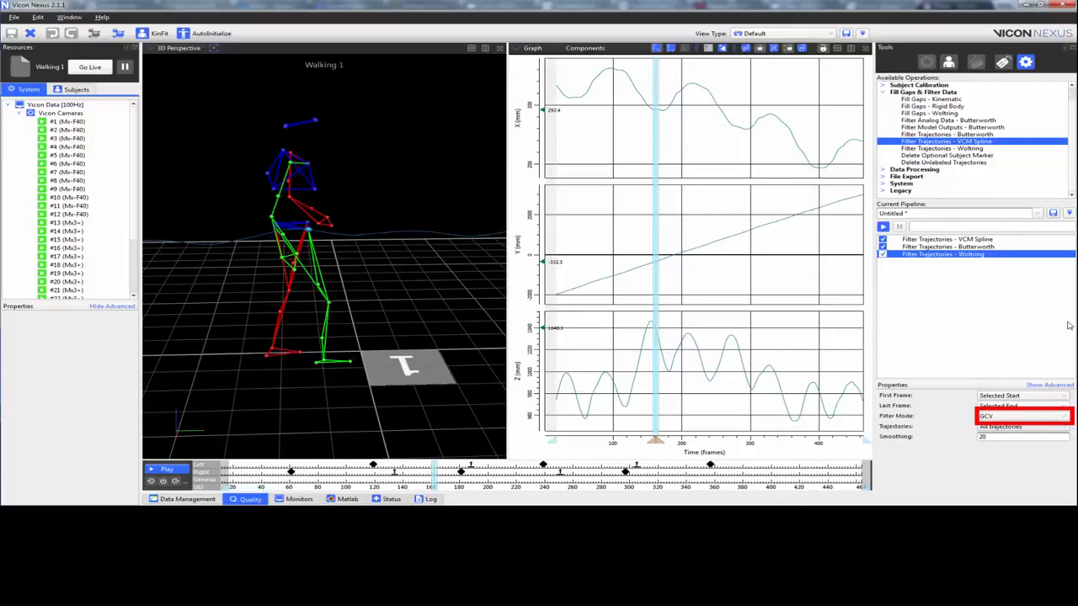
left_click(1060, 417)
left_click(1059, 428)
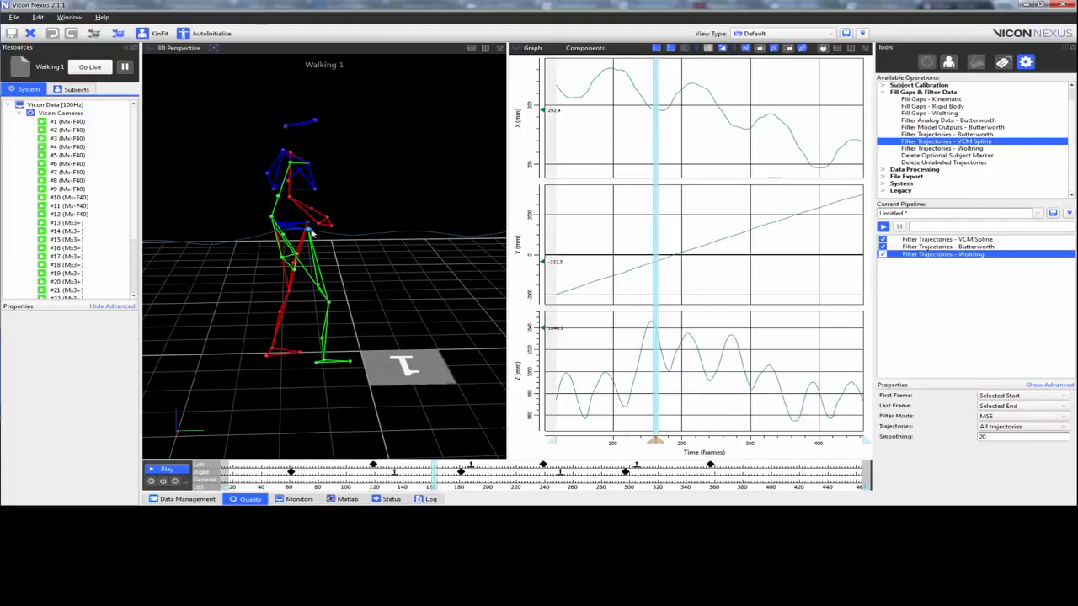
Plot the trajectory components as acceleration and run only the Filter Trajectories - Butterworth operation.
left_click(656, 50)
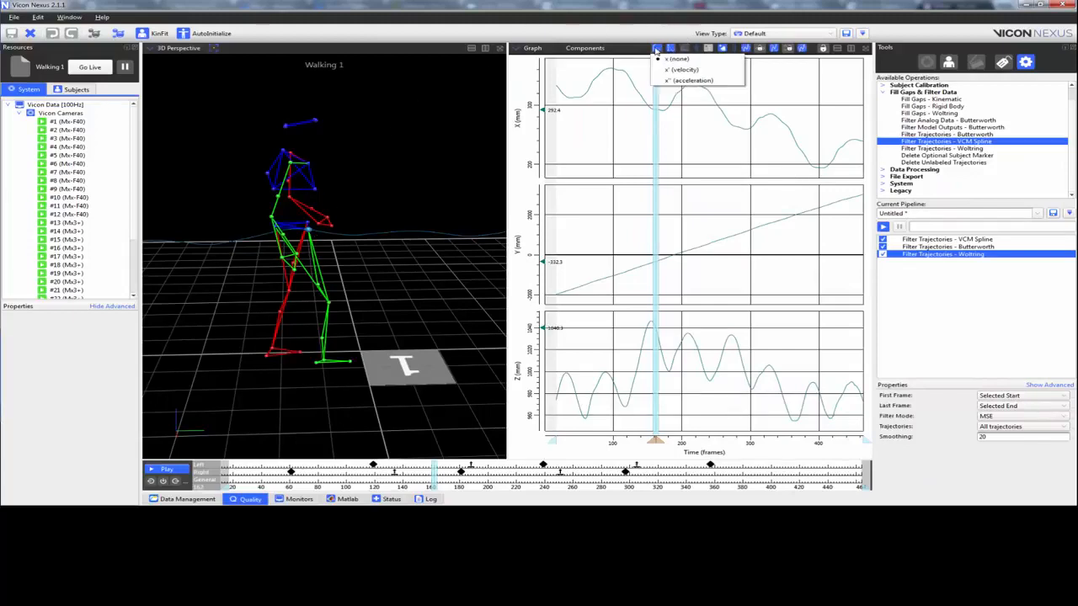
left_click(718, 84)
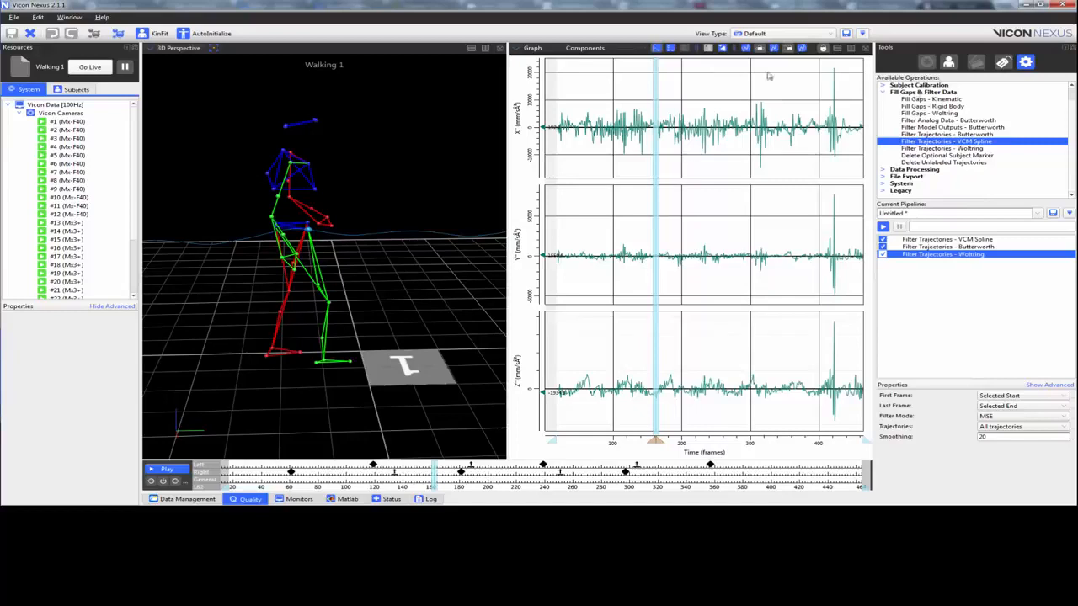
left_click(1013, 247)
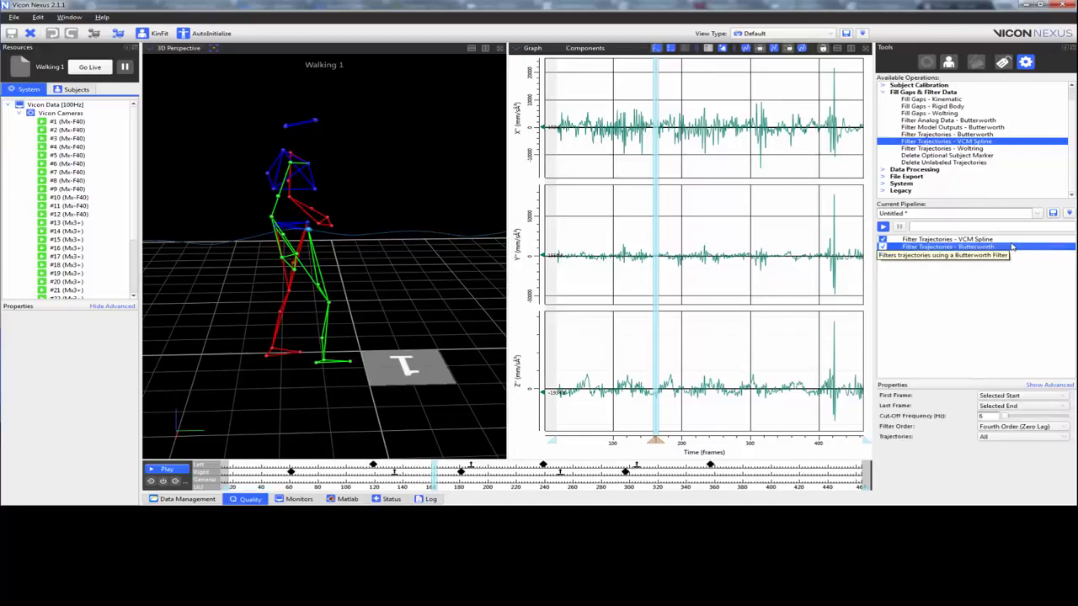
right_click(972, 250)
left_click(977, 251)
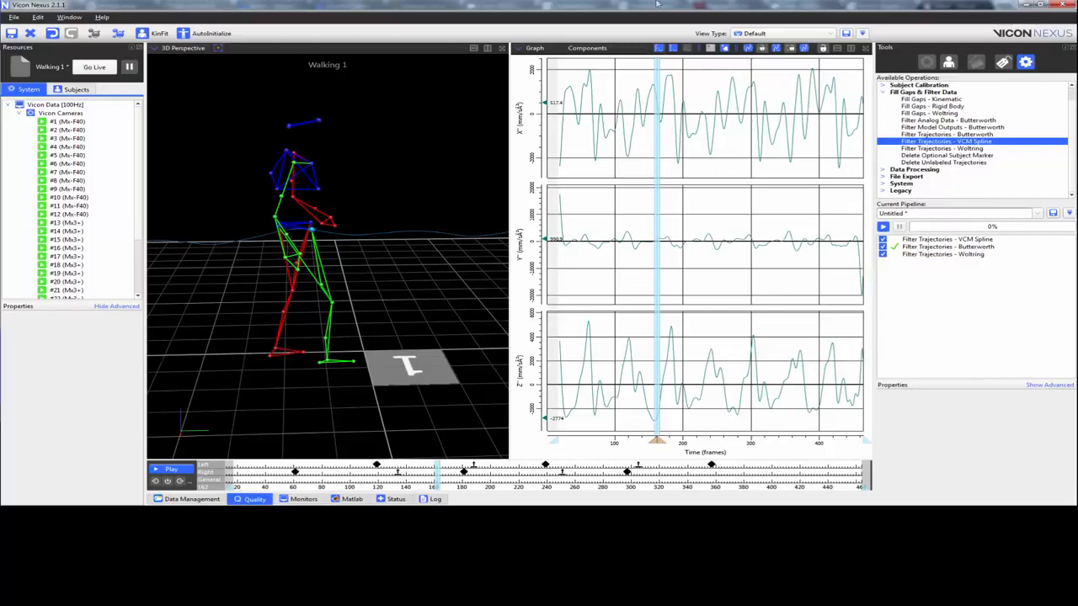
left_click(662, 49)
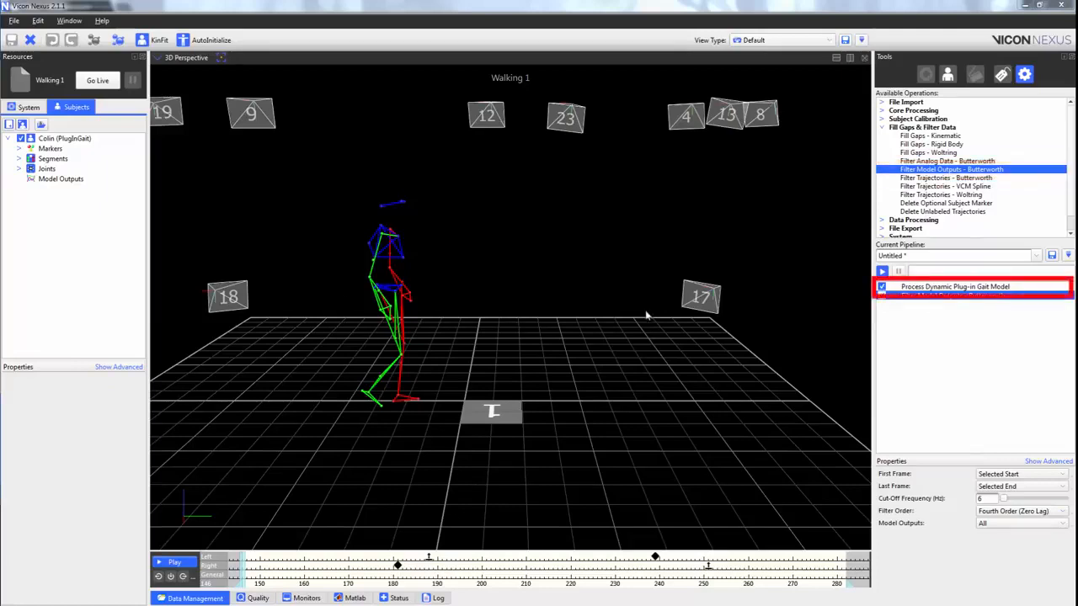
Run only the Process Dynamic Plug-in Gait Model operation on the Walking 1 trial.
left_click(947, 289)
right_click(953, 290)
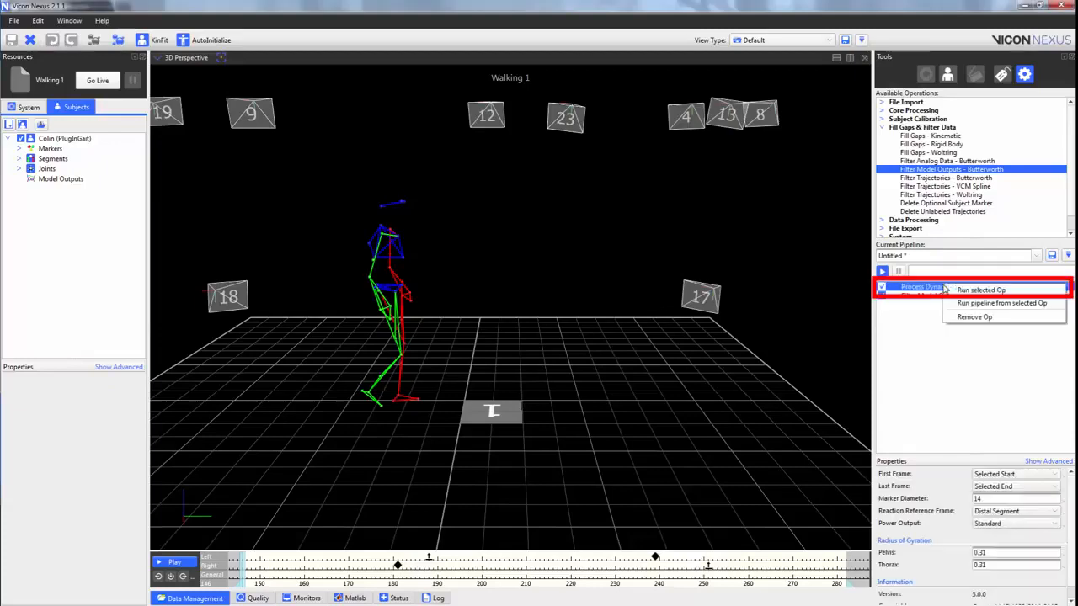
left_click(977, 289)
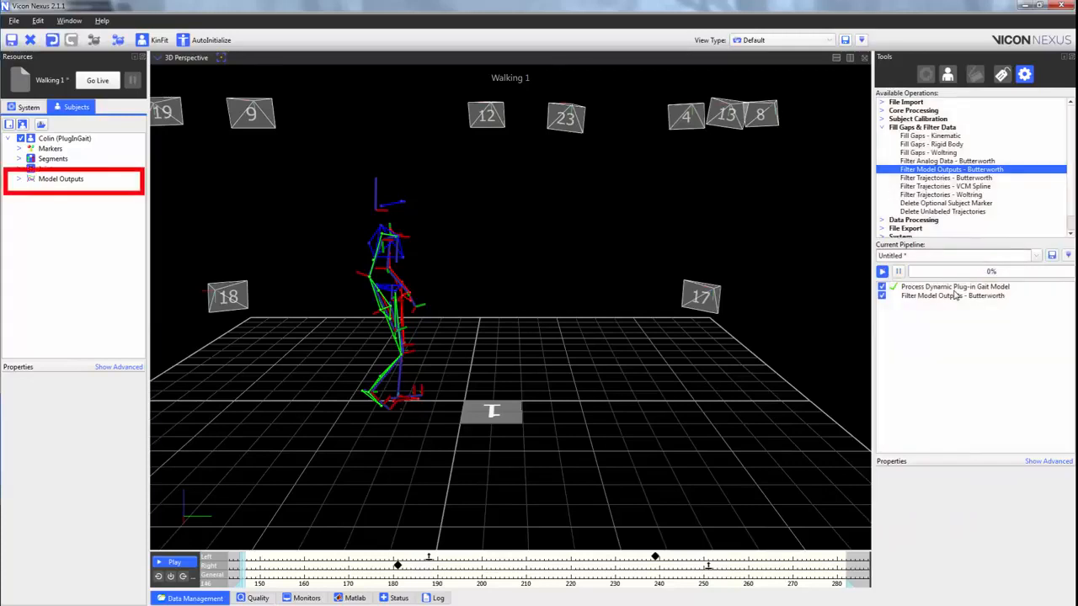
Select the LAnkleAngles model output and plot it as a graph in a second view beside the 3D Perspective.
left_click(20, 180)
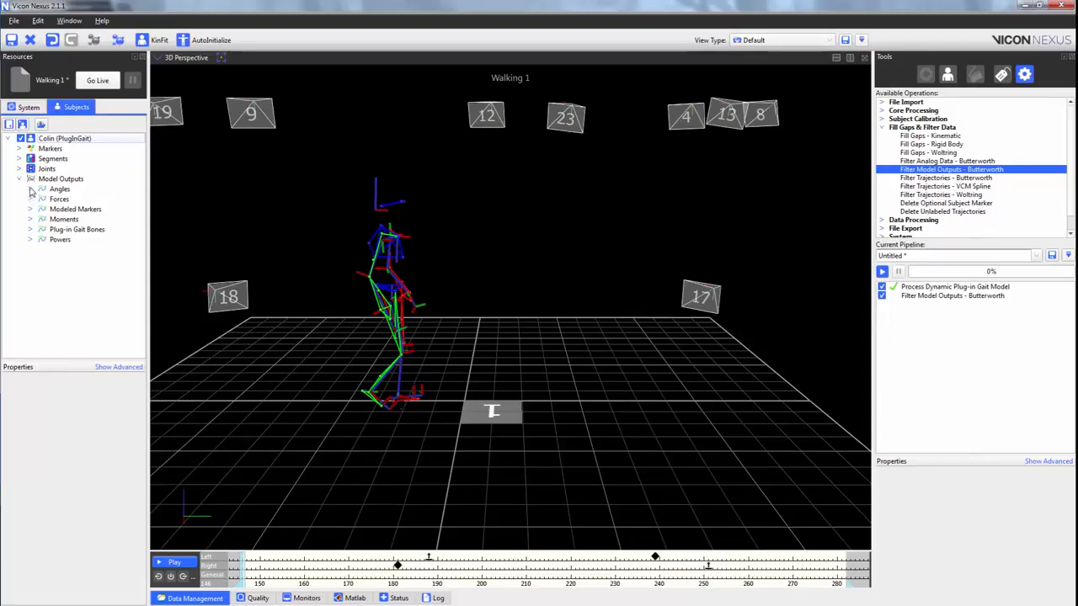
left_click(32, 191)
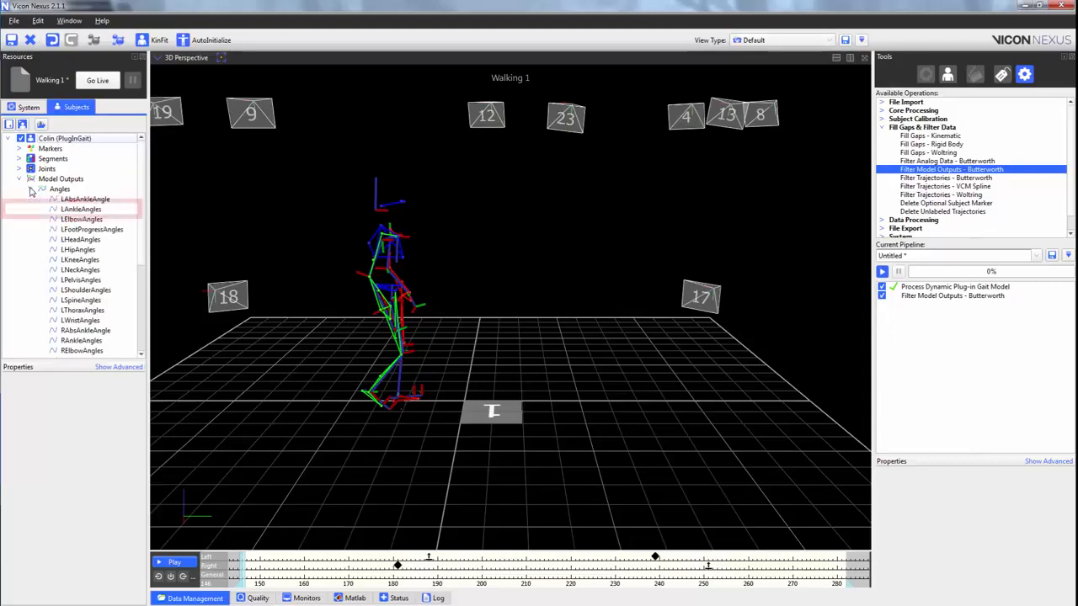
left_click(88, 210)
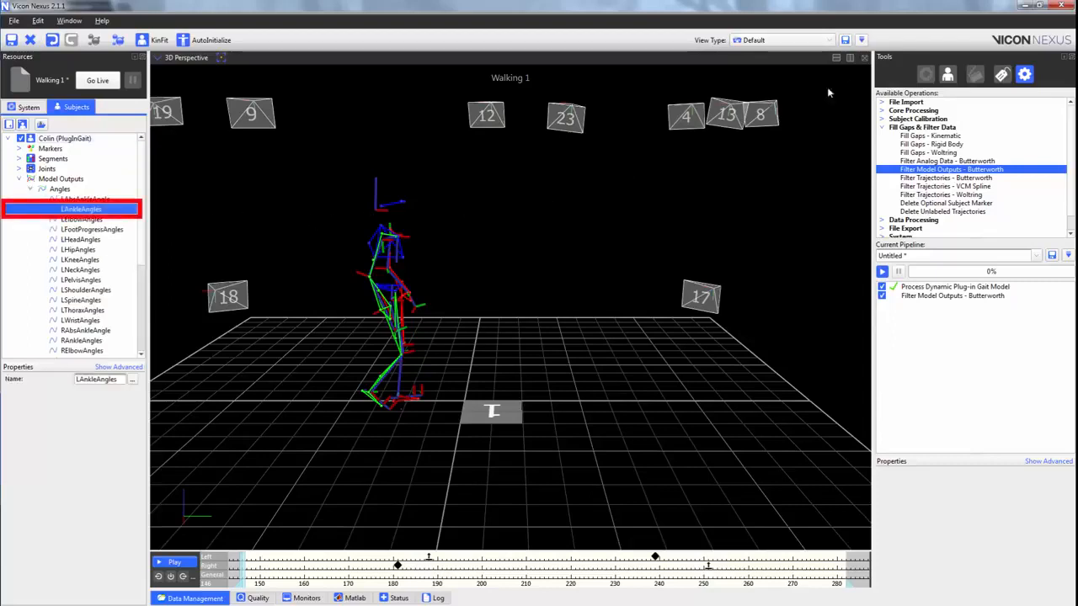
left_click(851, 59)
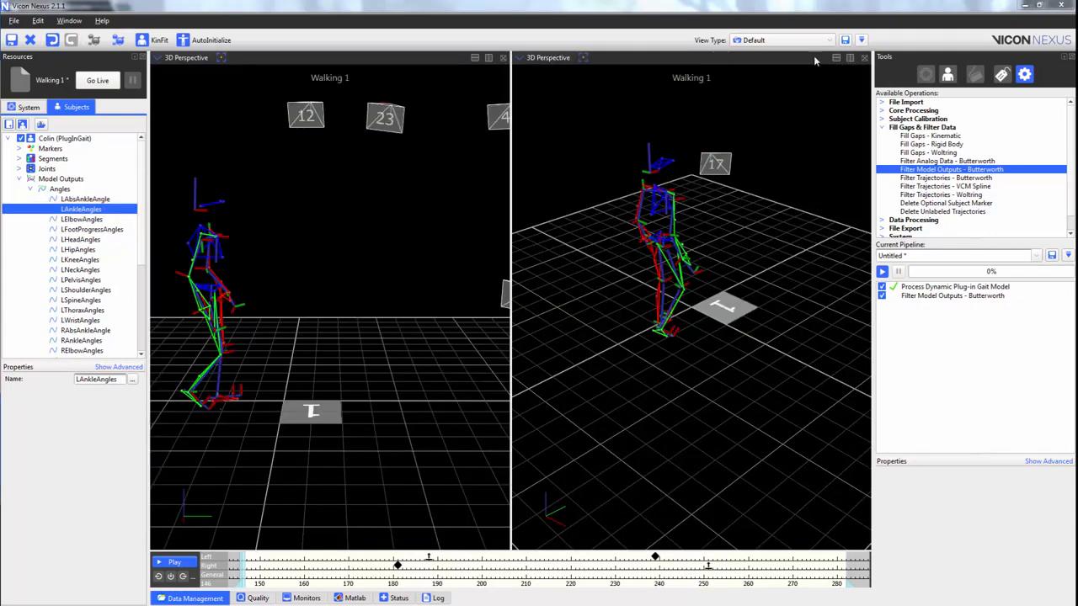
left_click(538, 58)
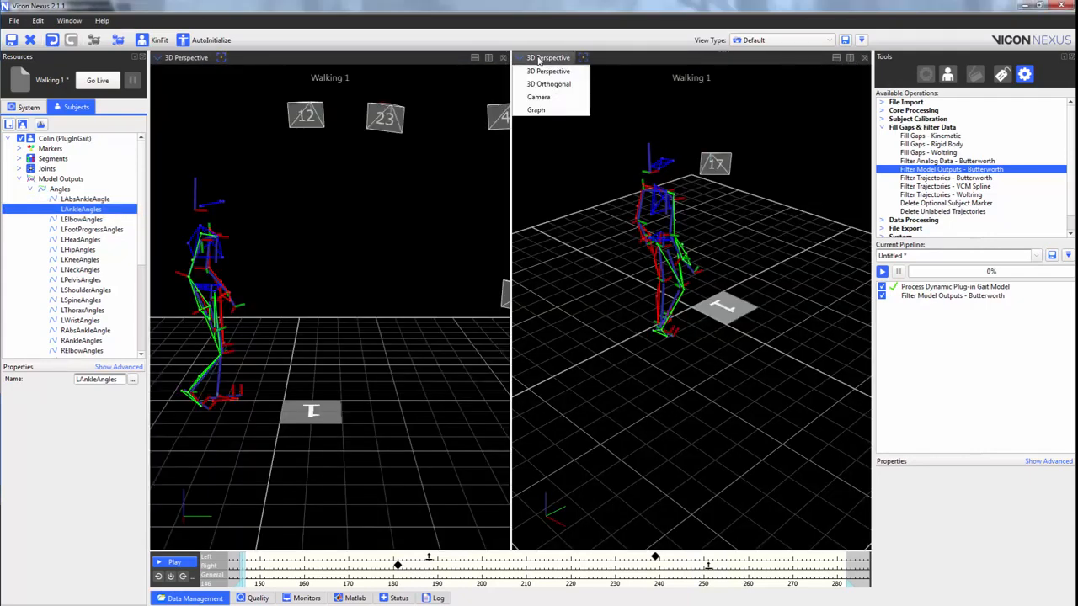
left_click(543, 109)
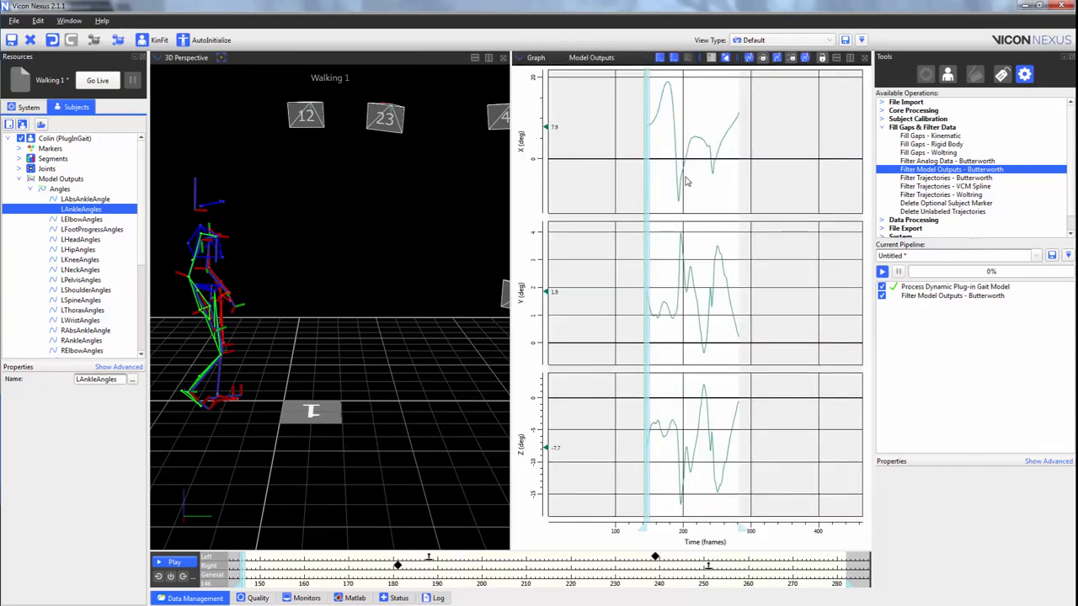
scroll(708, 167, "up", 4)
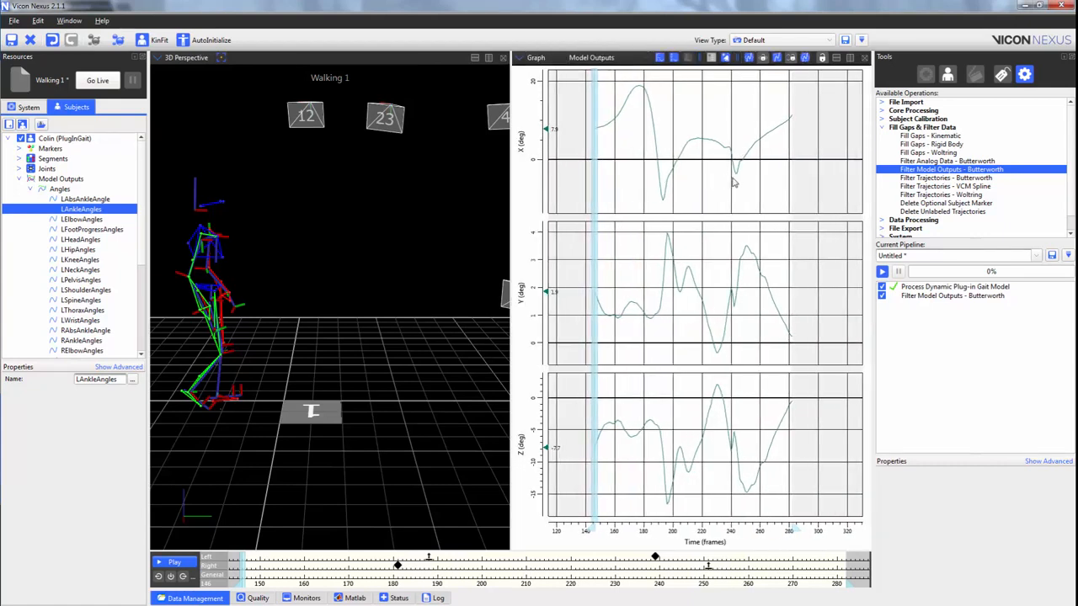
scroll(746, 184, "up", 2)
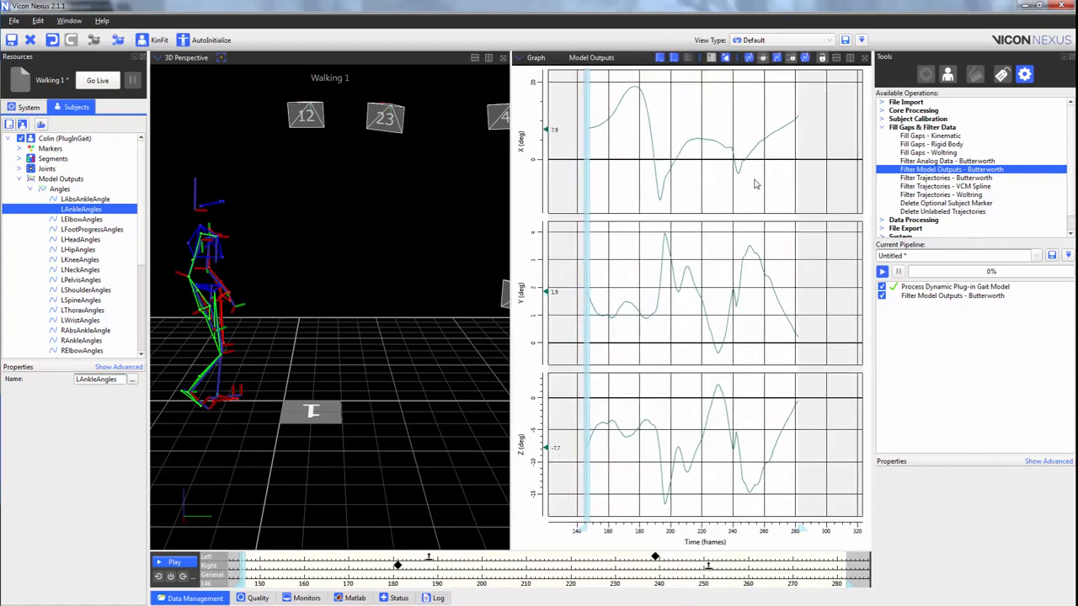
Run only the Filter Model Outputs - Butterworth operation from the pipeline.
left_click(968, 299)
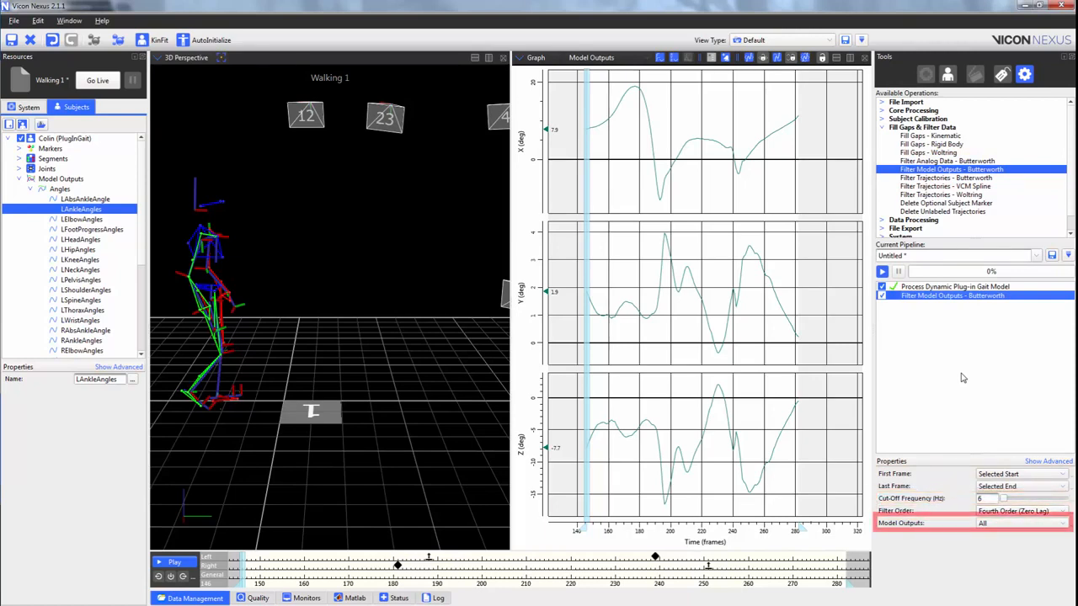
right_click(989, 297)
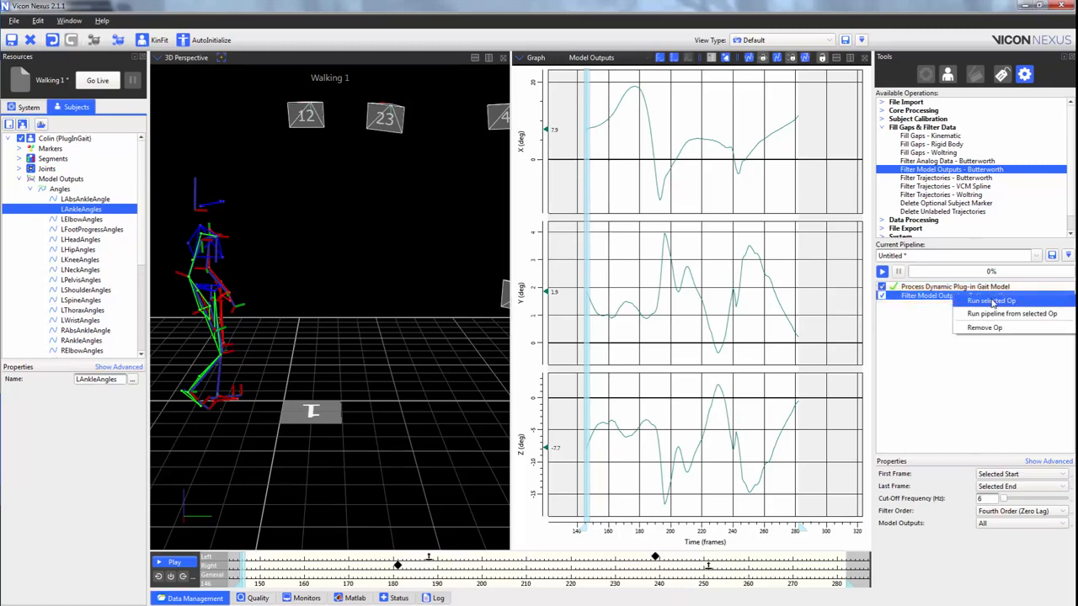
left_click(992, 303)
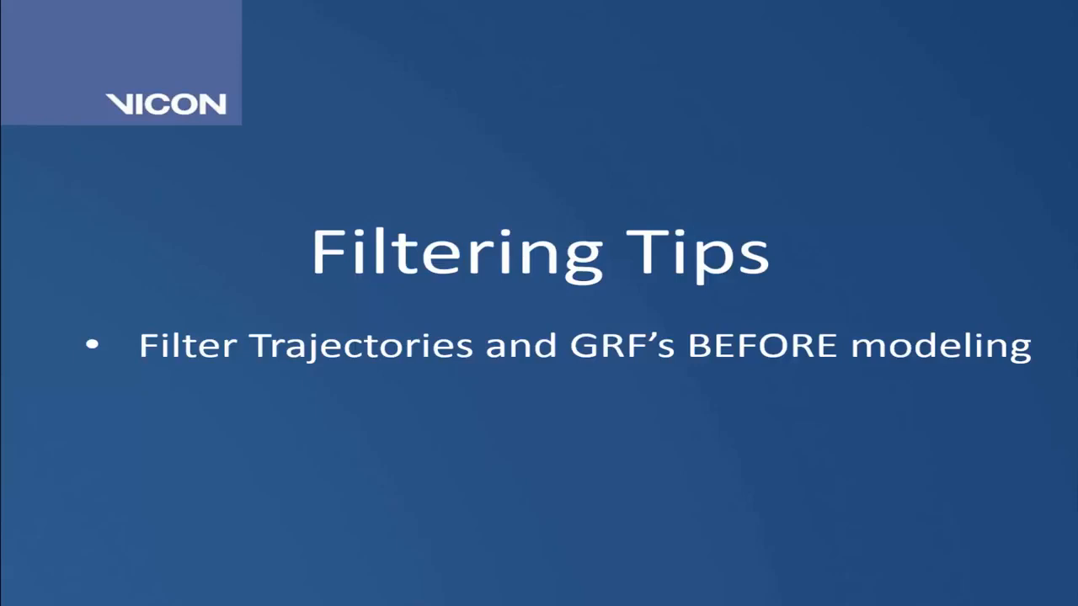
key("Right")
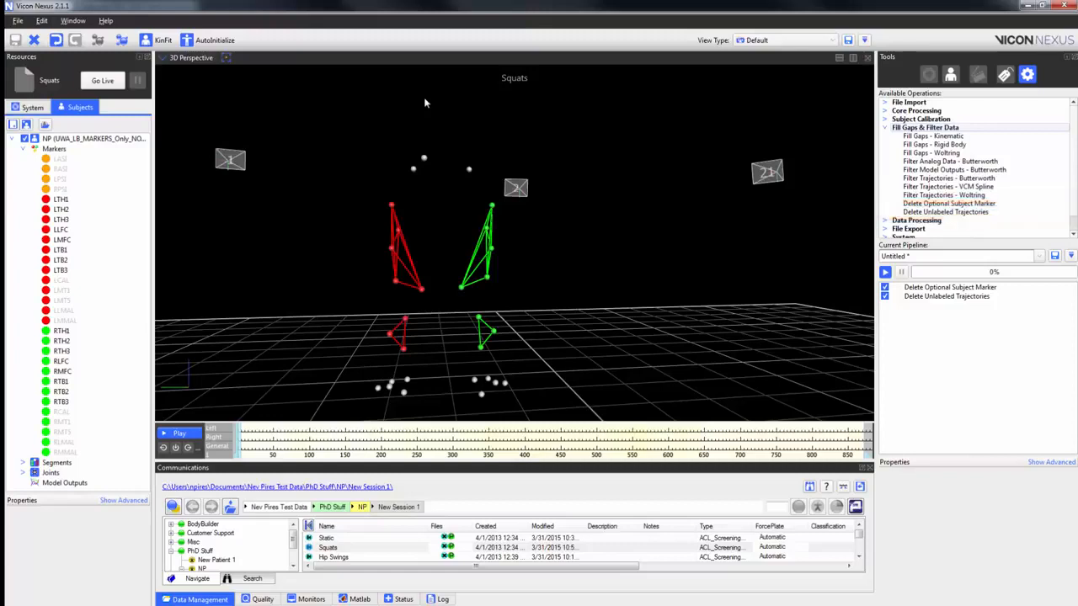
Set the Delete Optional Subject Marker operation's markers to the selected LLFC, LMFC, RLFC and RMFC, and run only that operation.
left_click(949, 287)
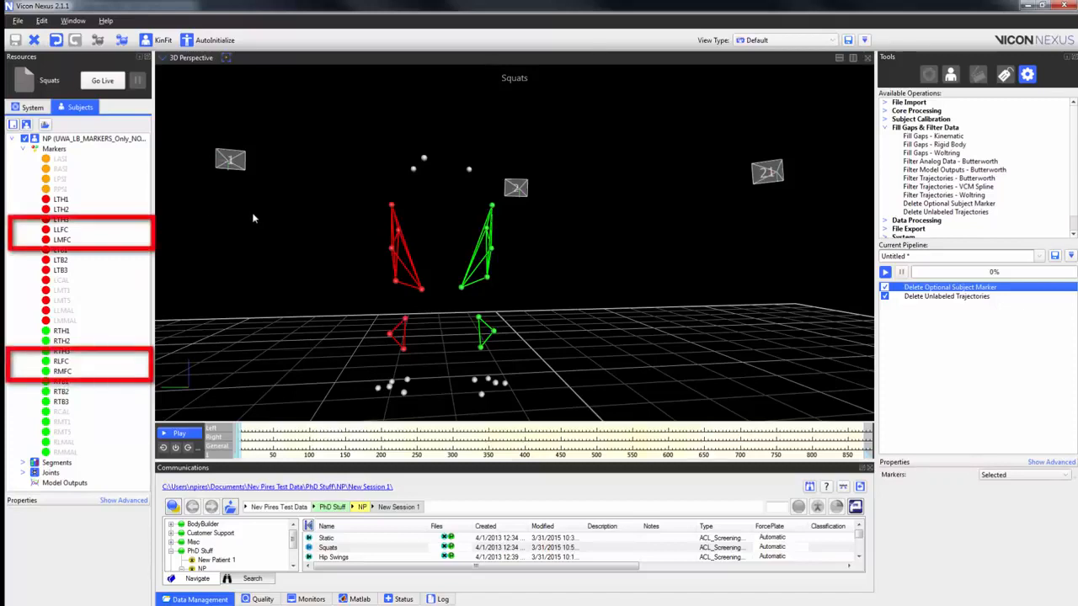
left_click(61, 230)
left_click(62, 240, "ctrl")
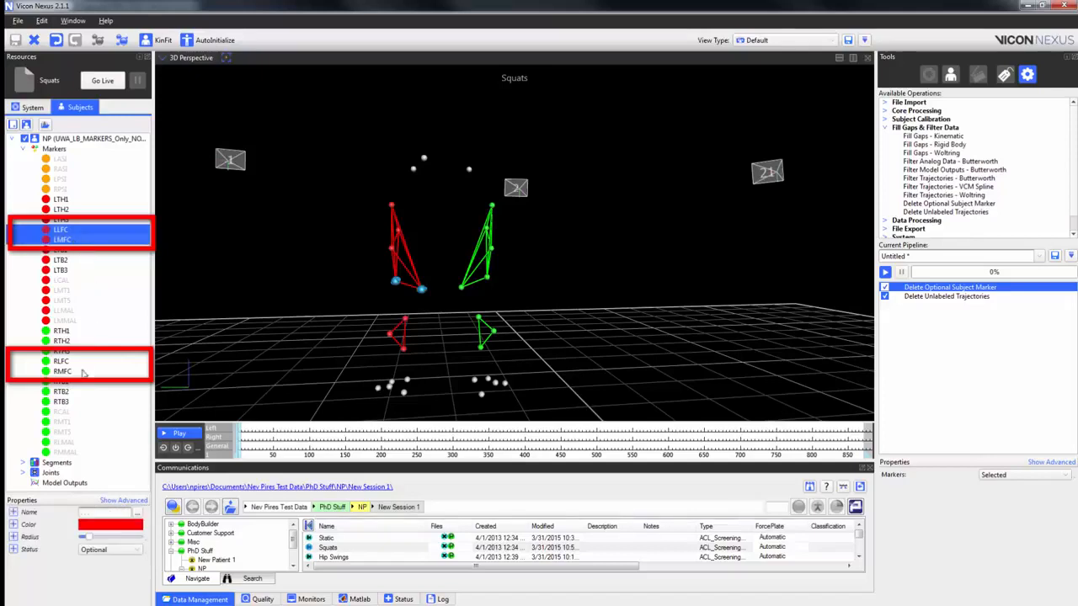
left_click(79, 362)
left_click(78, 372, "ctrl")
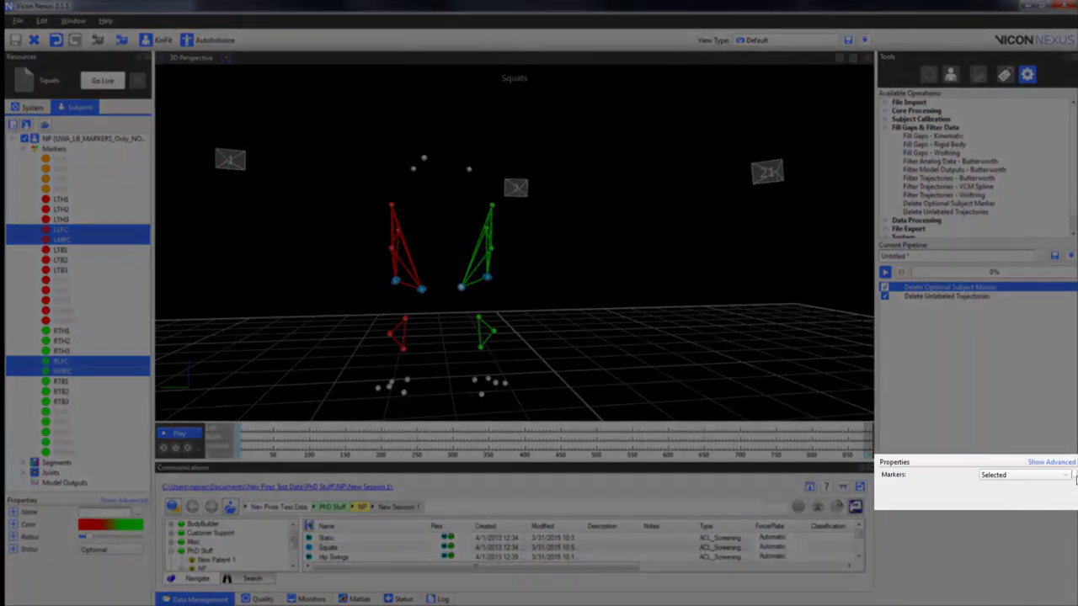
left_click(1073, 477)
left_click(1042, 502)
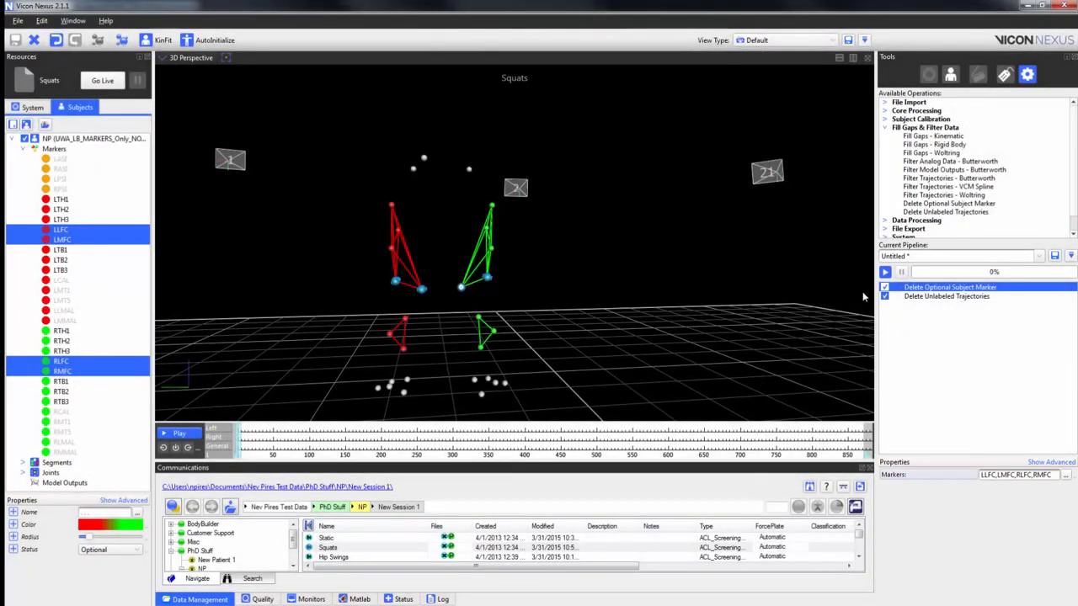
right_click(957, 290)
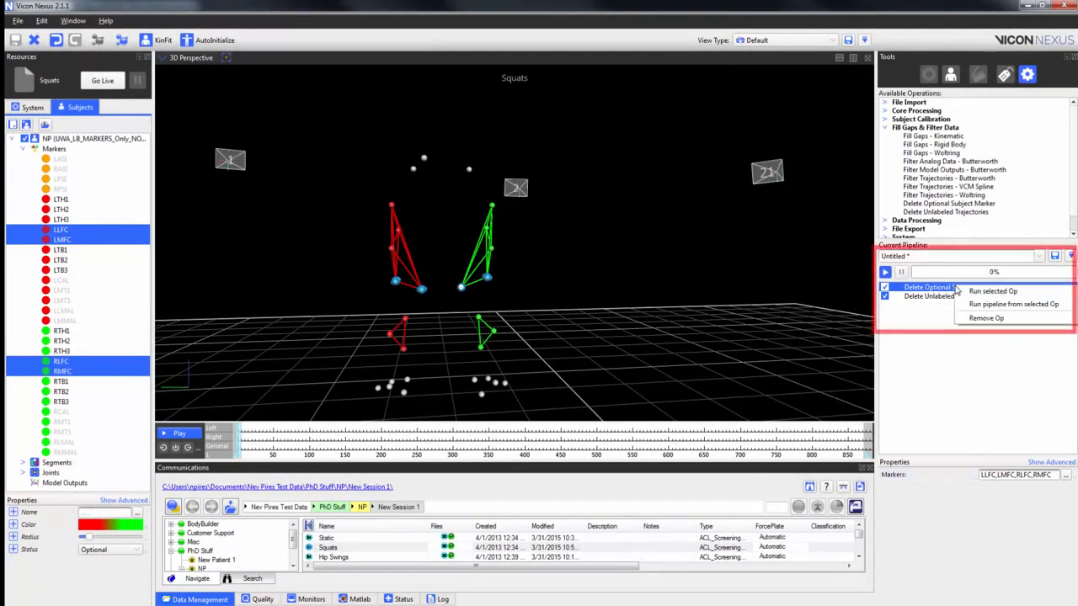
left_click(968, 291)
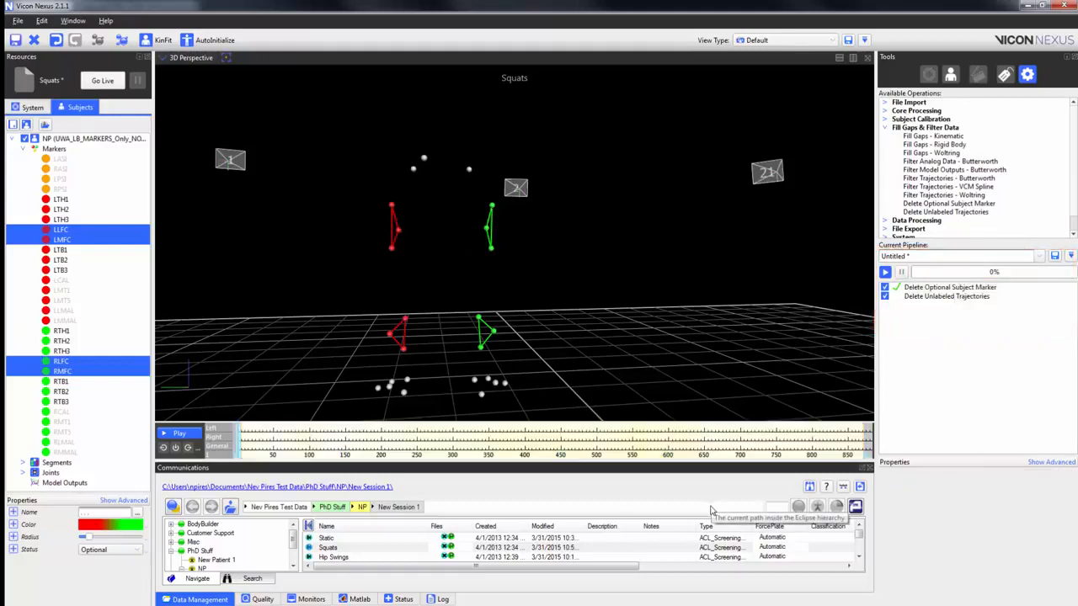
Run only the Delete Unlabeled Trajectories operation from the current pipeline on the Squats trial.
left_click(946, 295)
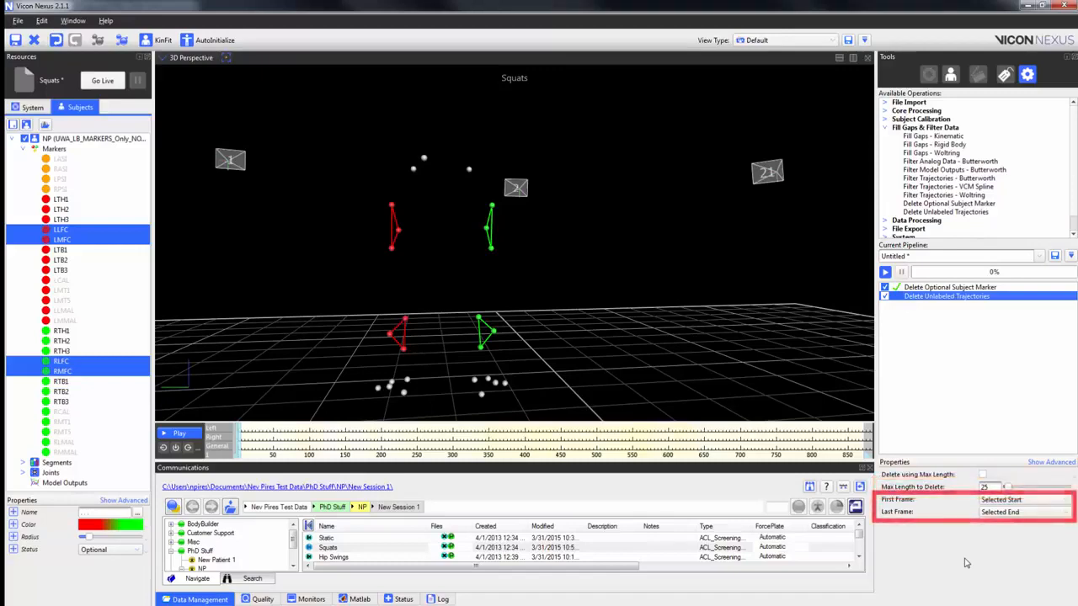
right_click(979, 299)
left_click(985, 306)
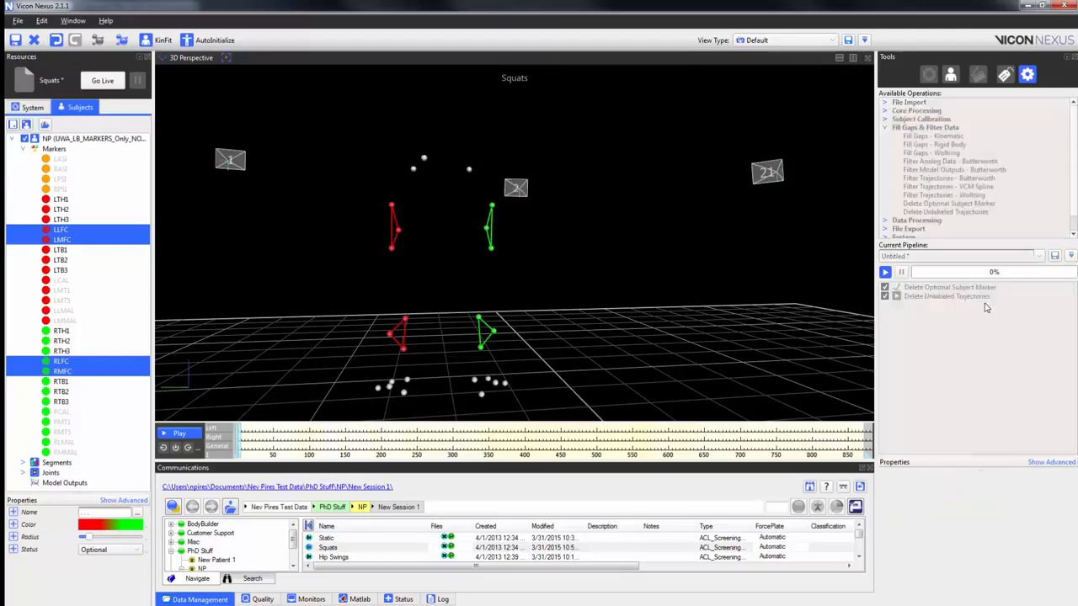